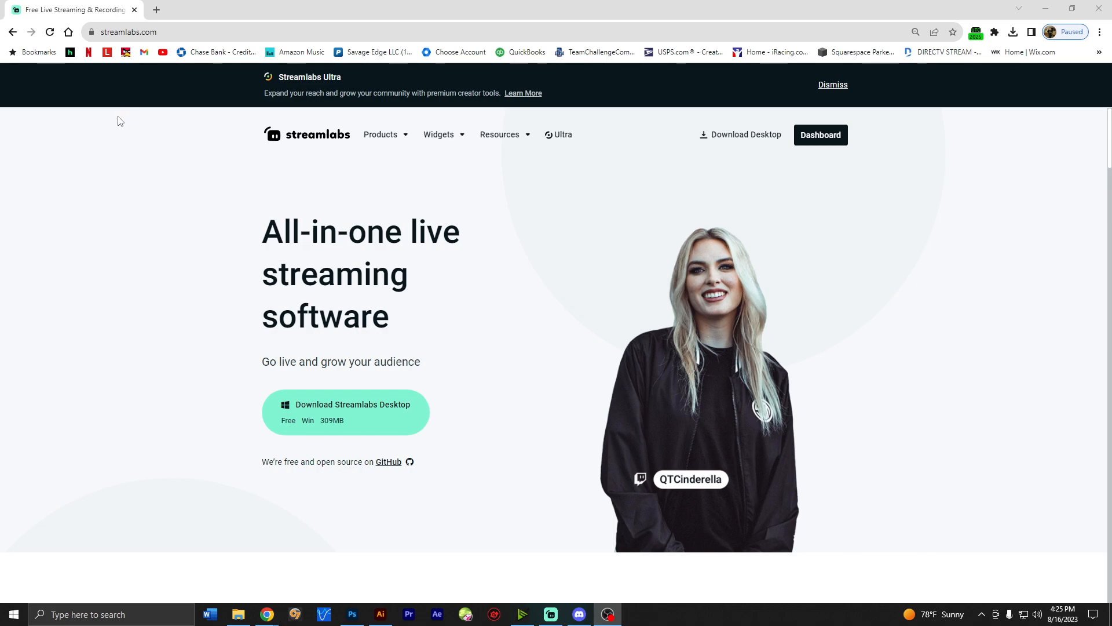
# Step: Switch to Streamlabs Desktop and view the list of available scene collections
pyautogui.click(552, 615)
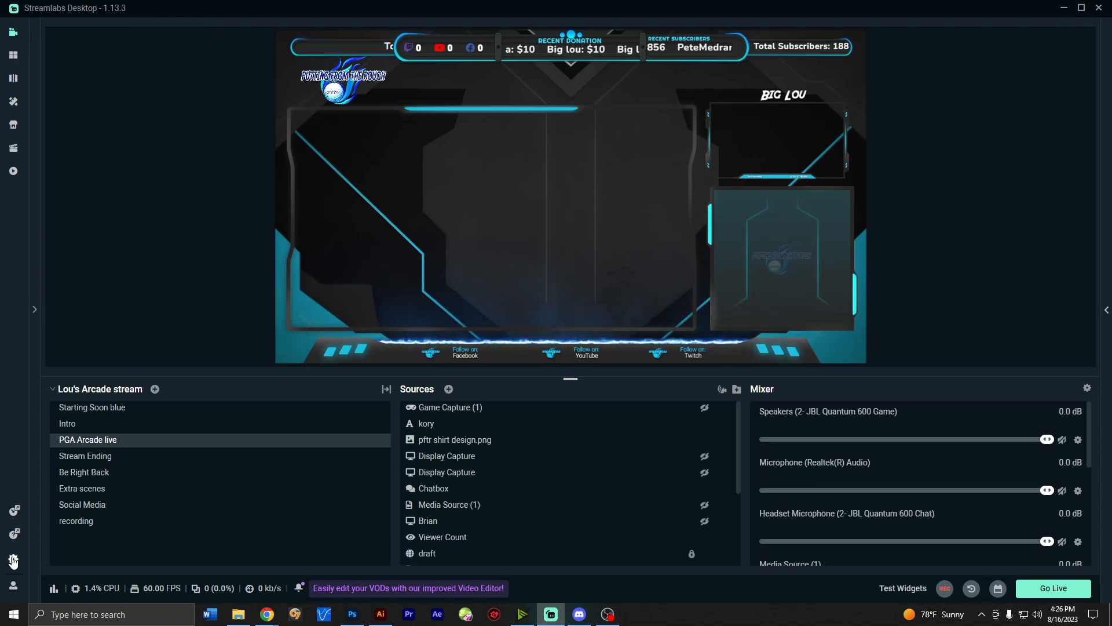
pyautogui.click(115, 389)
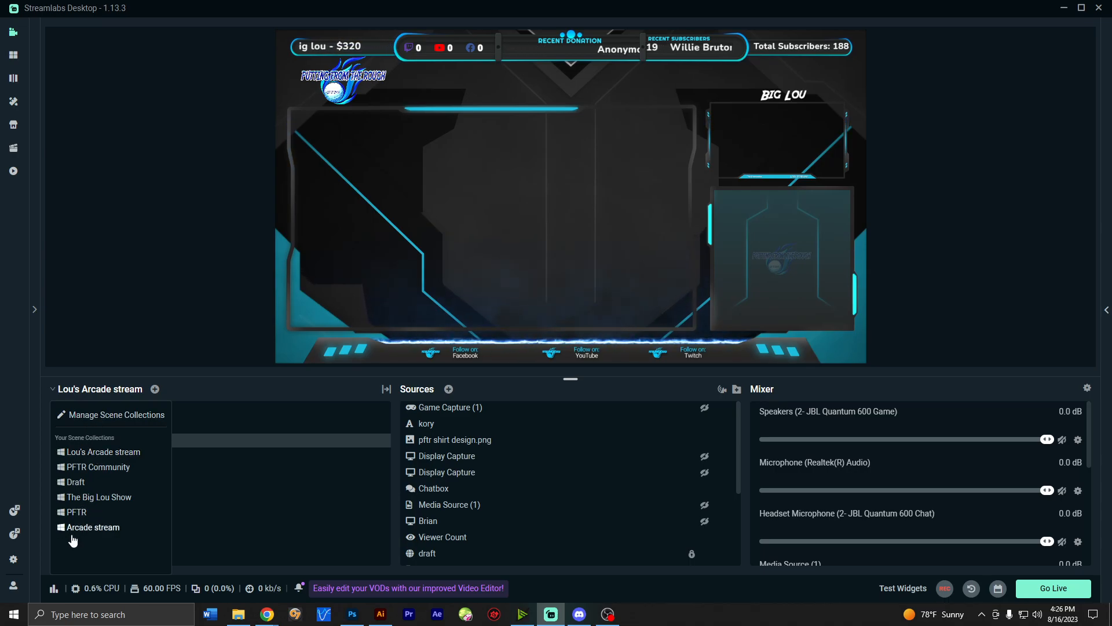
pyautogui.click(177, 385)
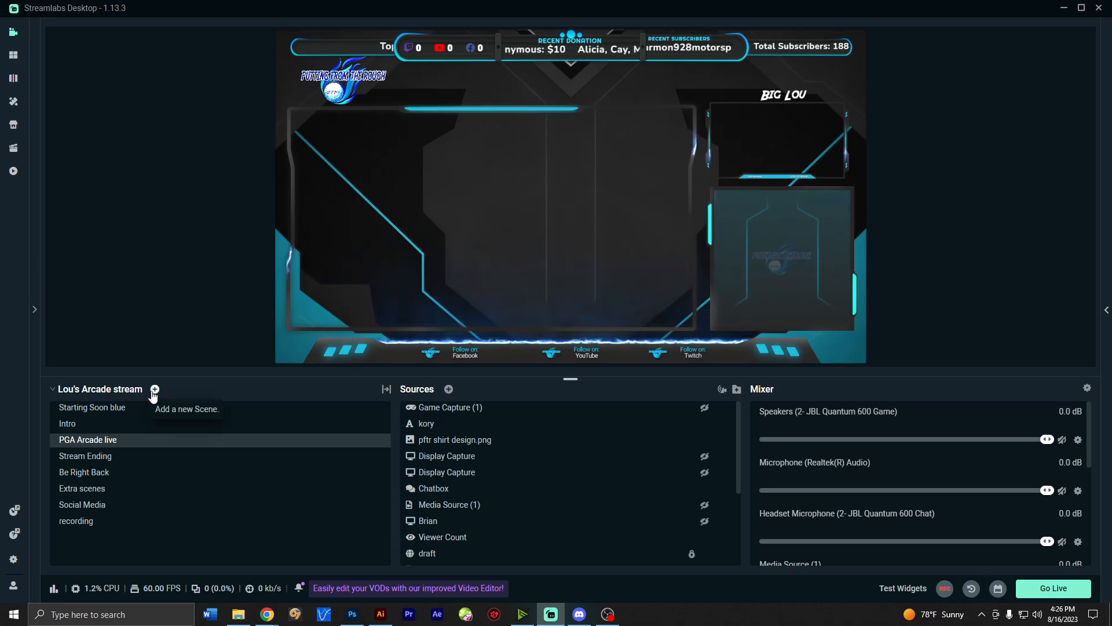
# Step: Add a new scene named "tutorial" to the current scene collection
pyautogui.click(154, 389)
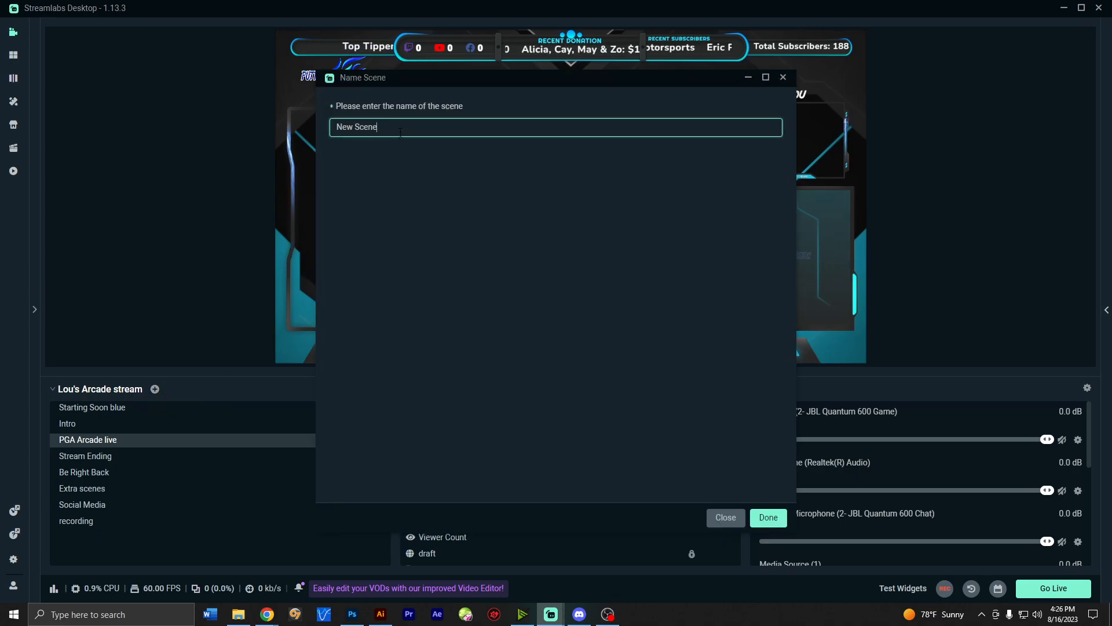
pyautogui.hotkey('ctrl', 'a')
pyautogui.write('tutorial')
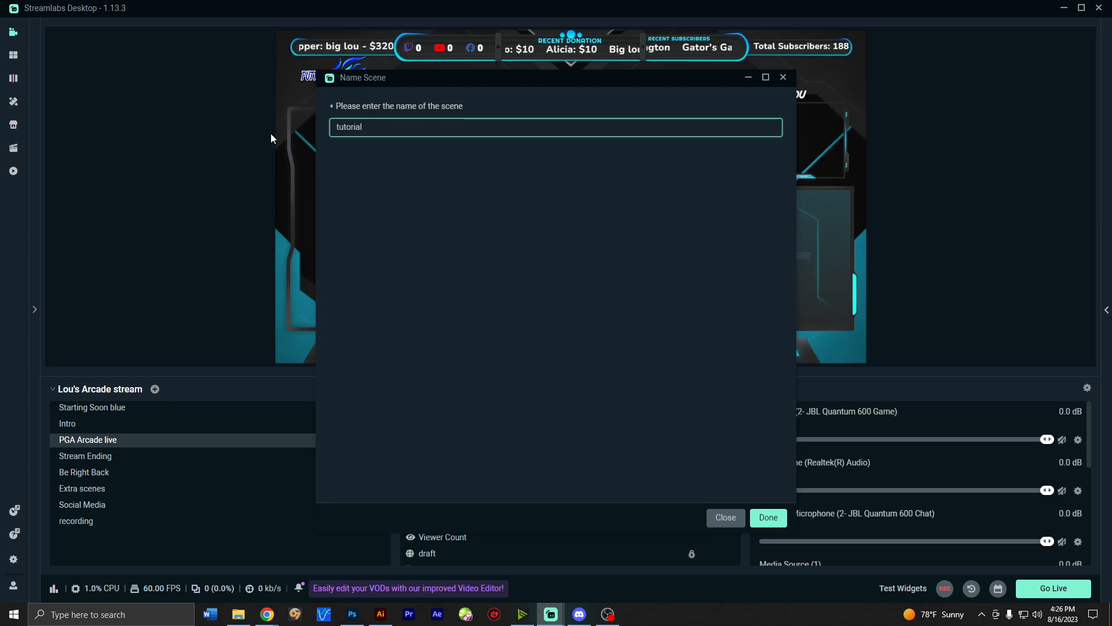
pyautogui.press('Return')
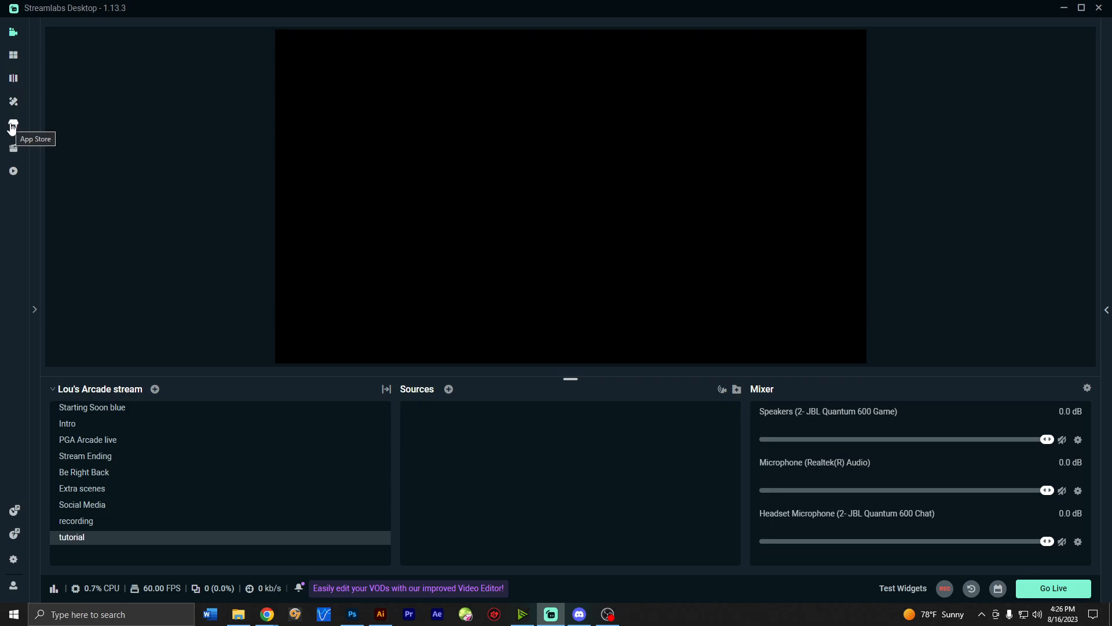
# Step: Look through the App Store and the recently added scene themes, and return to the scene editor
pyautogui.click(12, 127)
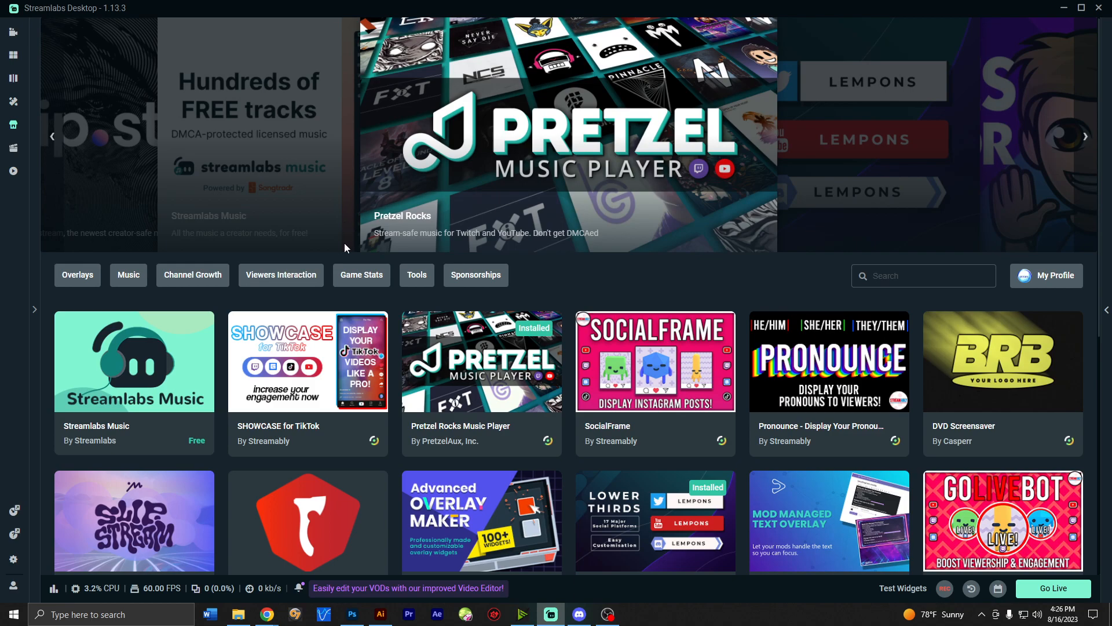
pyautogui.click(14, 105)
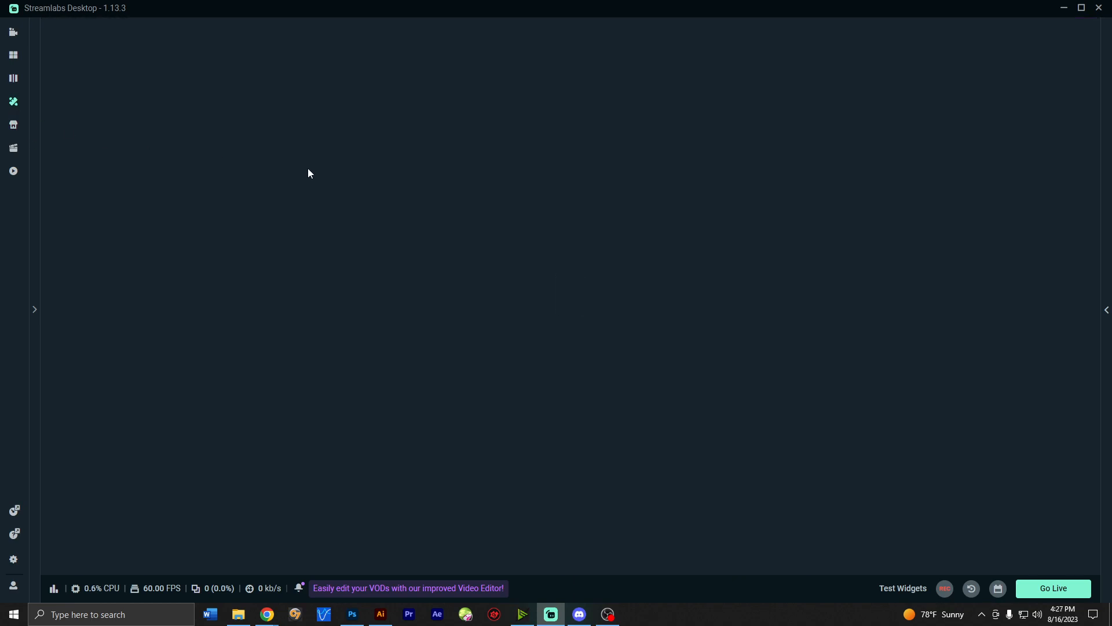
pyautogui.scroll(-3, 567, 226)
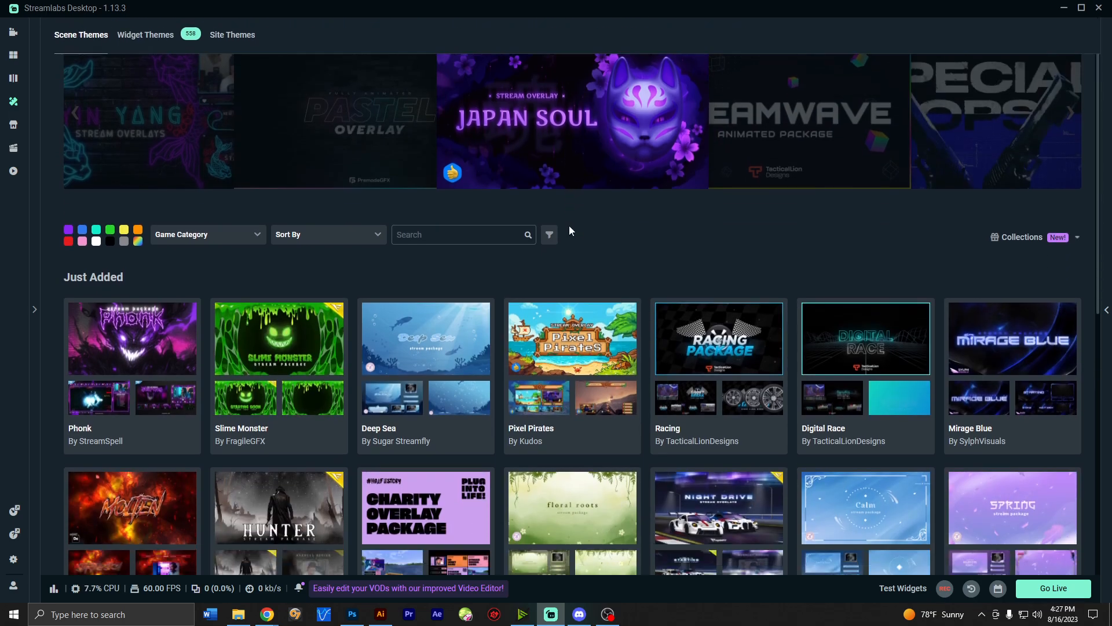
pyautogui.moveTo(284, 264)
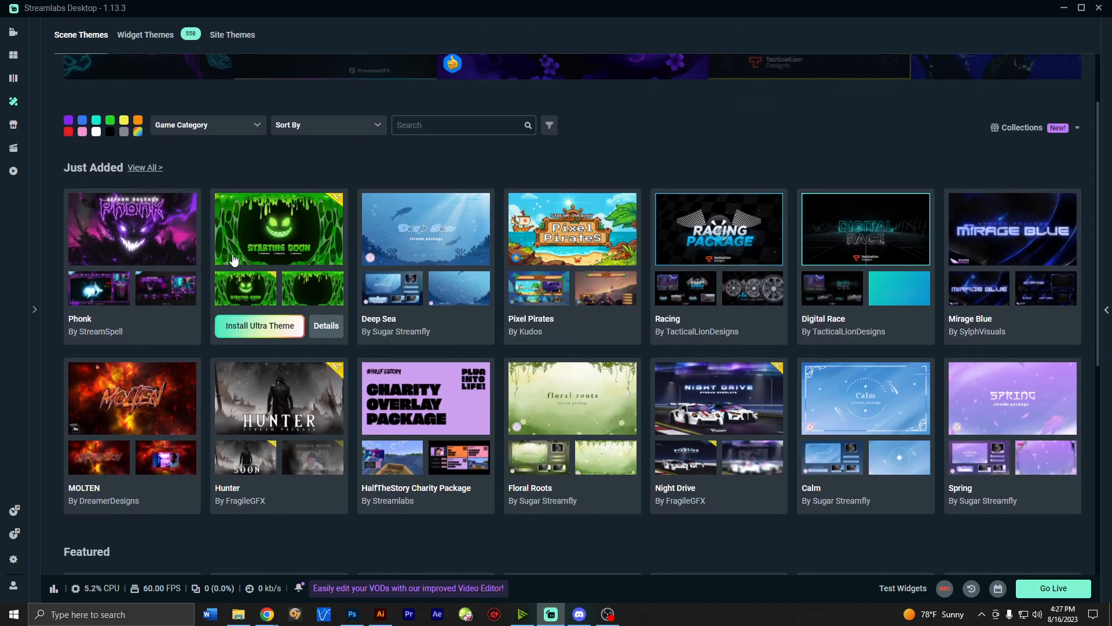
pyautogui.moveTo(548, 250)
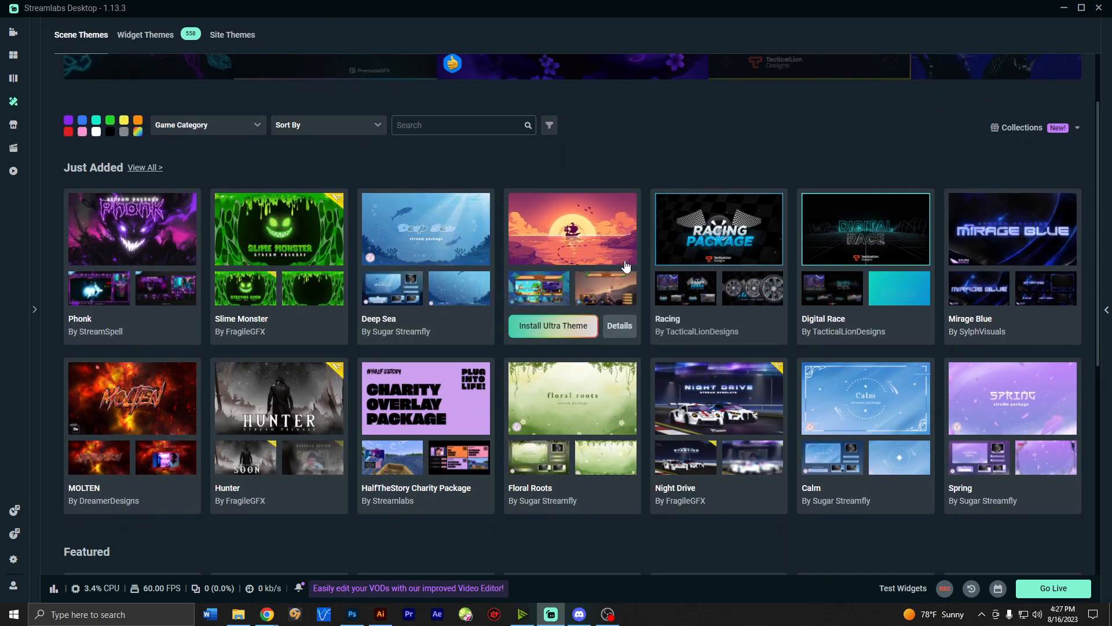
pyautogui.moveTo(369, 294)
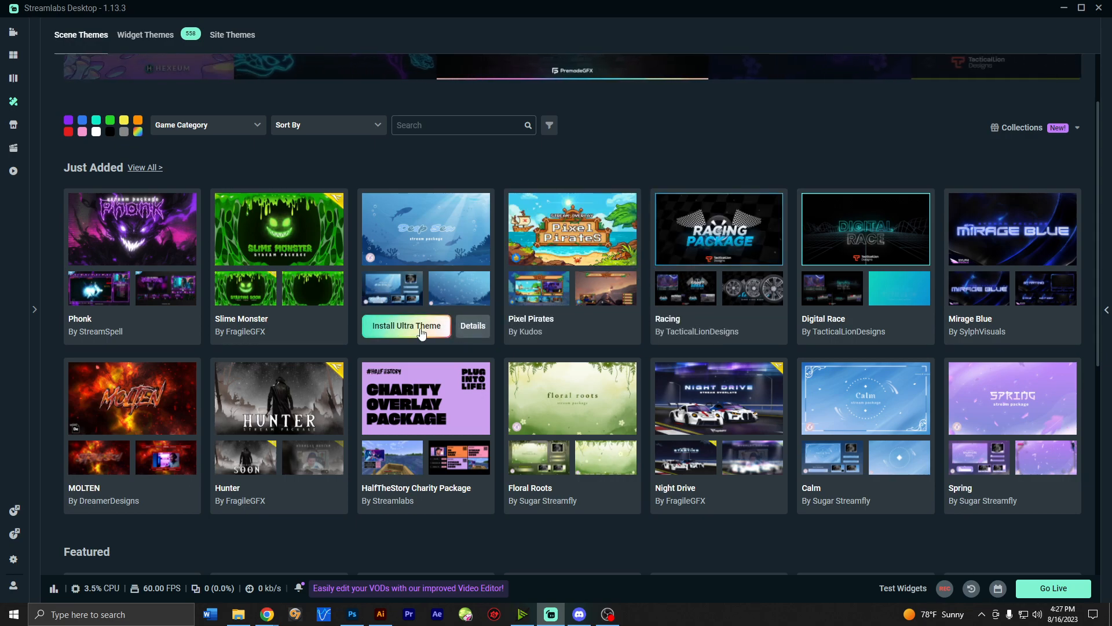
pyautogui.moveTo(255, 325)
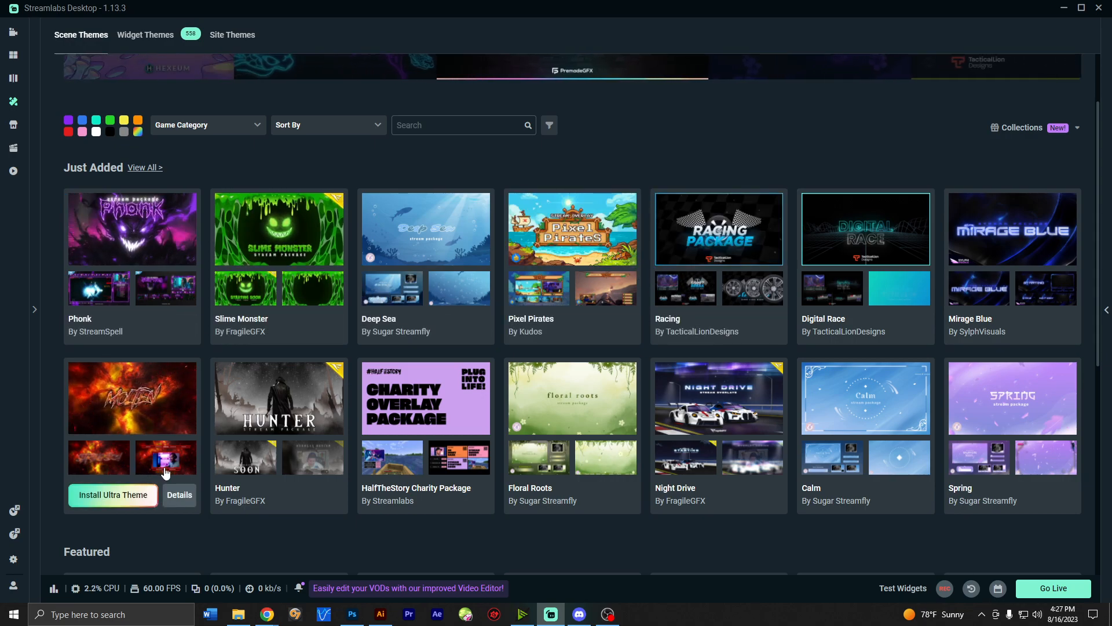
pyautogui.scroll(2, 274, 263)
pyautogui.scroll(1, 274, 264)
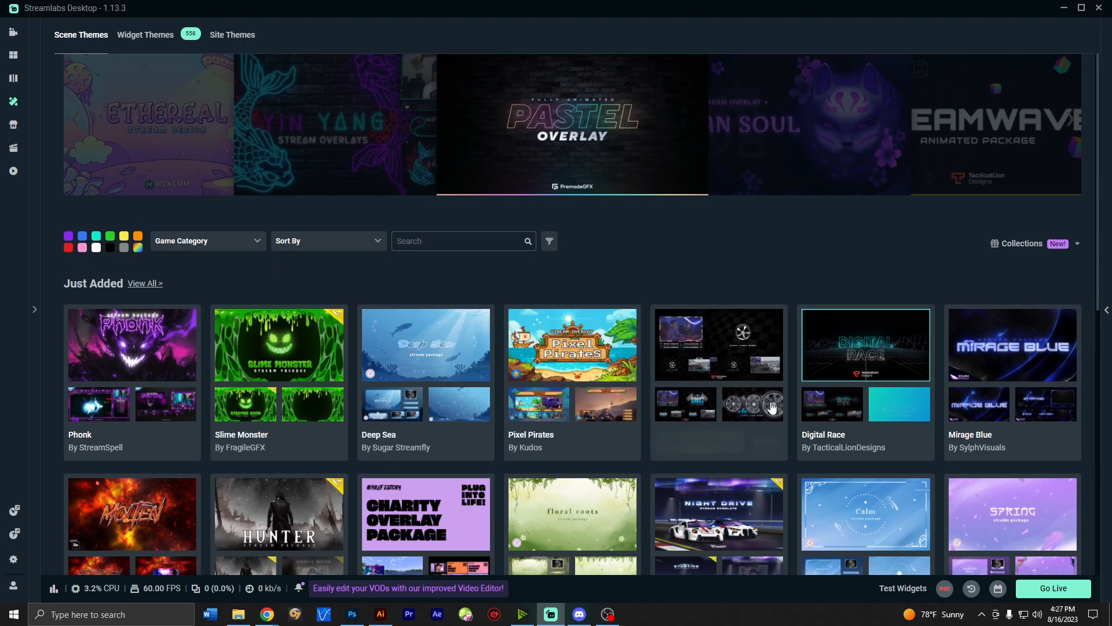
pyautogui.moveTo(816, 403)
pyautogui.moveTo(1006, 342)
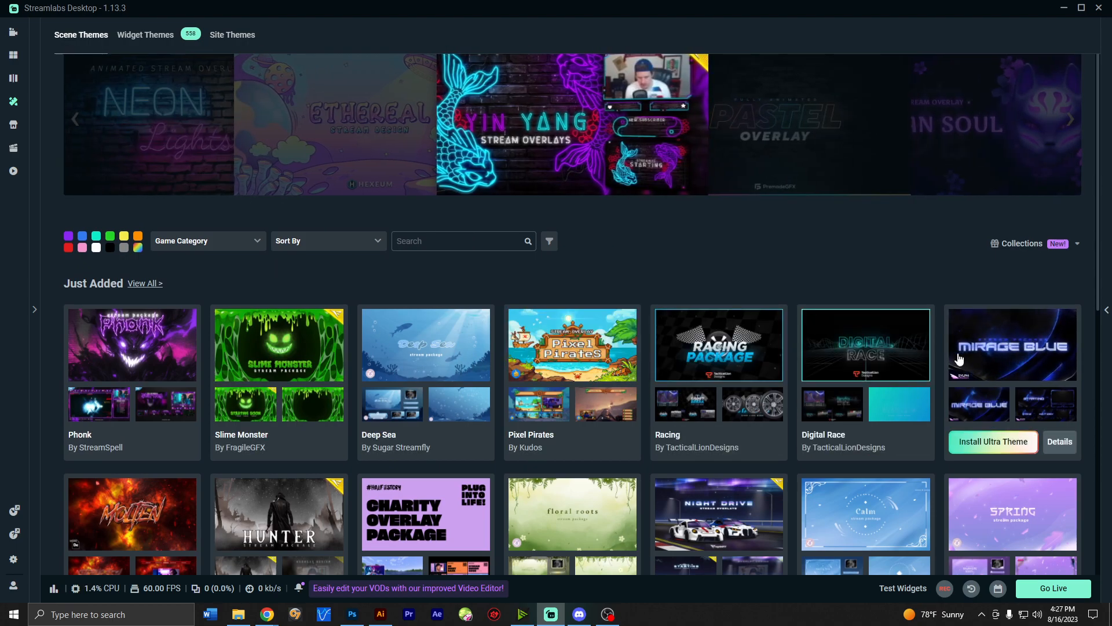
pyautogui.moveTo(907, 338)
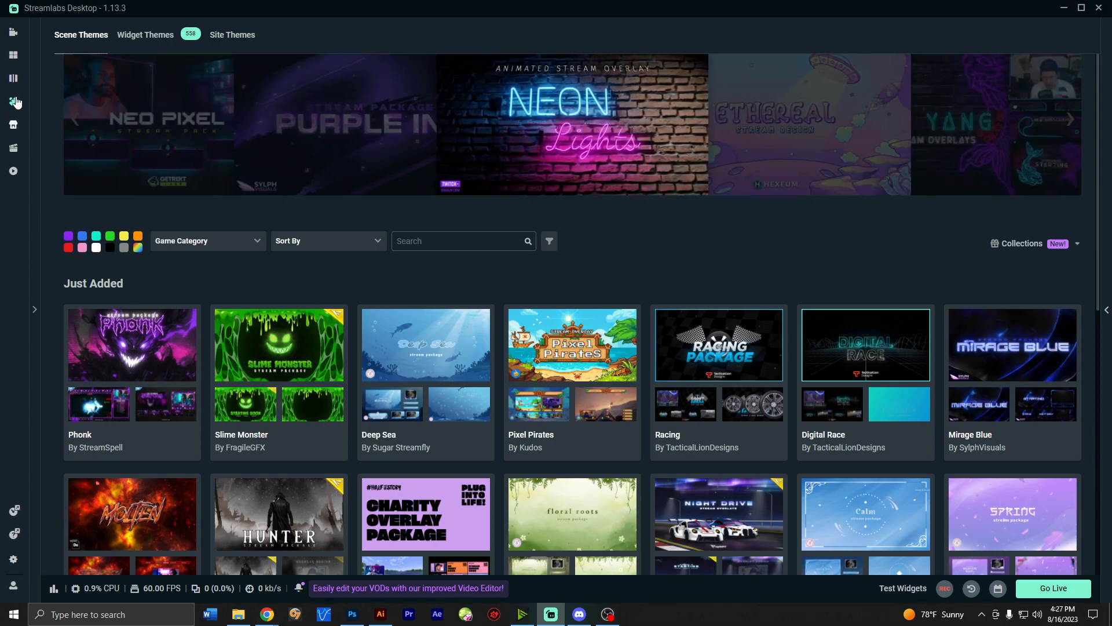
pyautogui.click(14, 33)
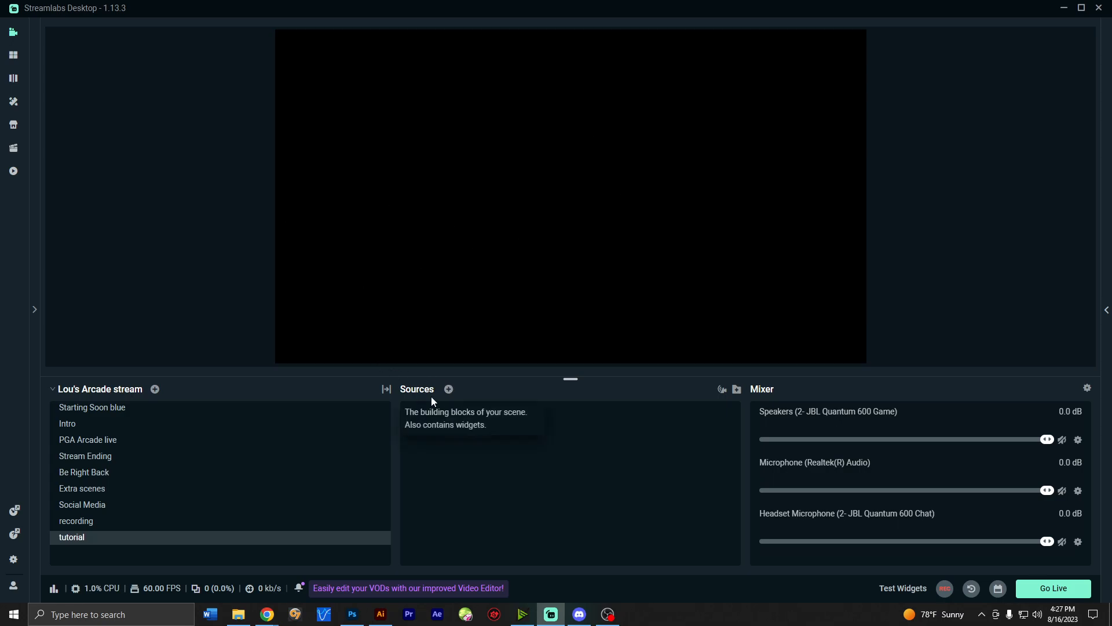
# Step: Add a new Video Capture Device source to the tutorial scene instead of reusing an existing one, keeping the suggested name
pyautogui.click(448, 388)
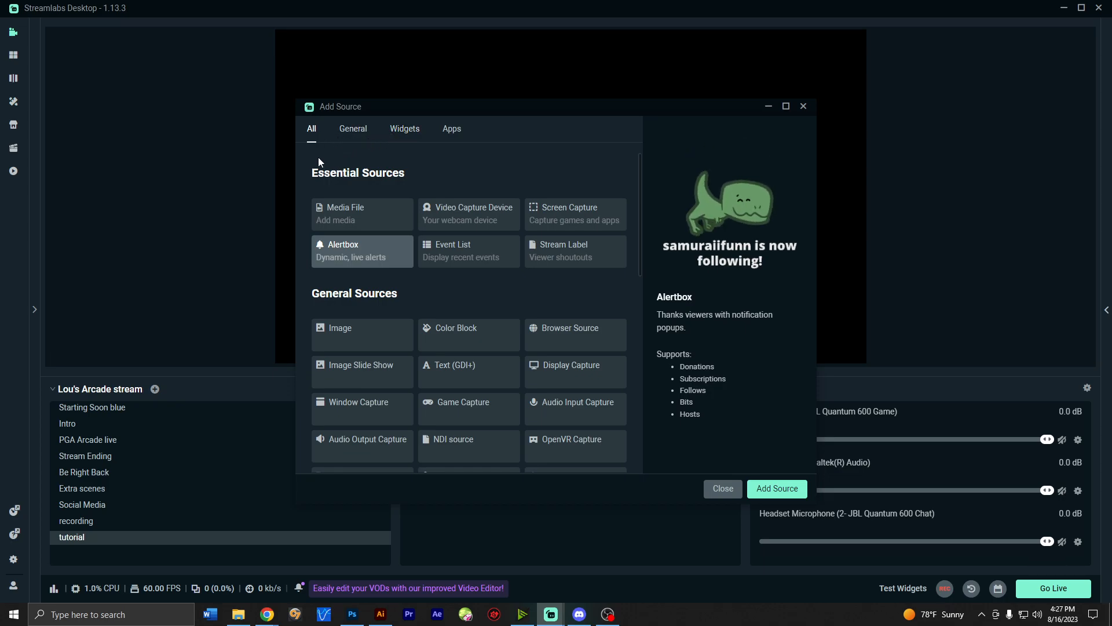
pyautogui.click(470, 215)
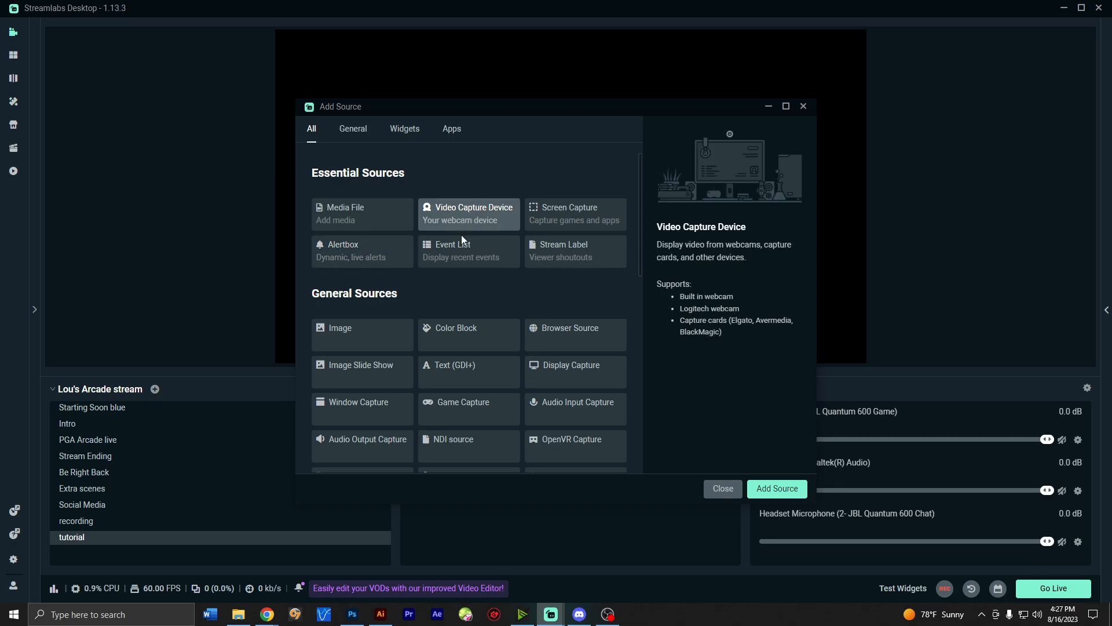
pyautogui.click(776, 490)
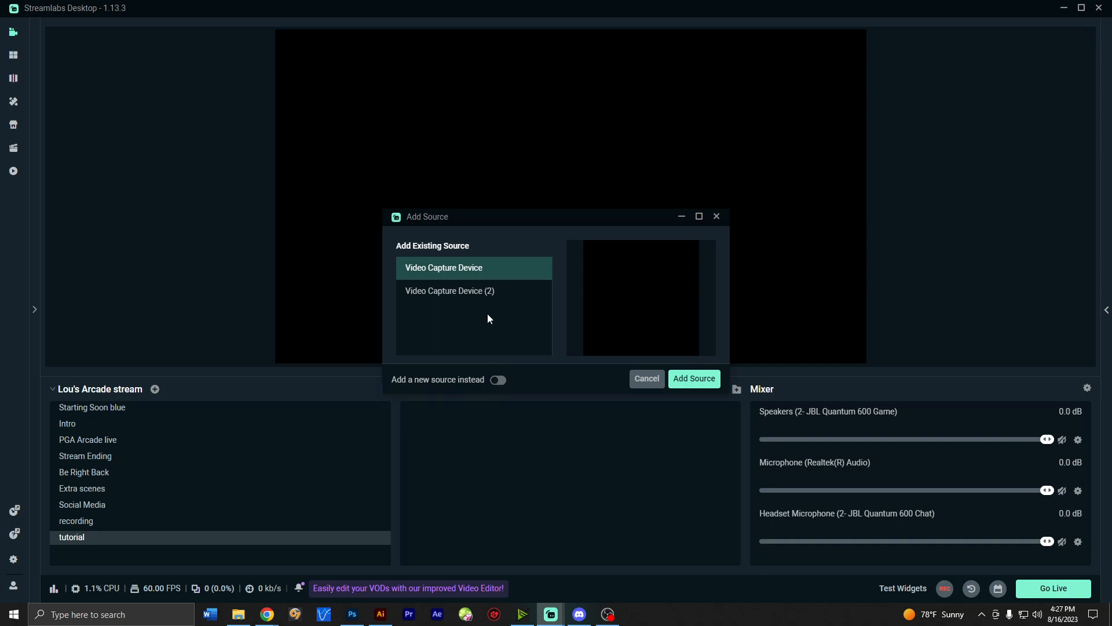
pyautogui.click(485, 297)
pyautogui.click(479, 267)
pyautogui.click(498, 381)
pyautogui.click(676, 378)
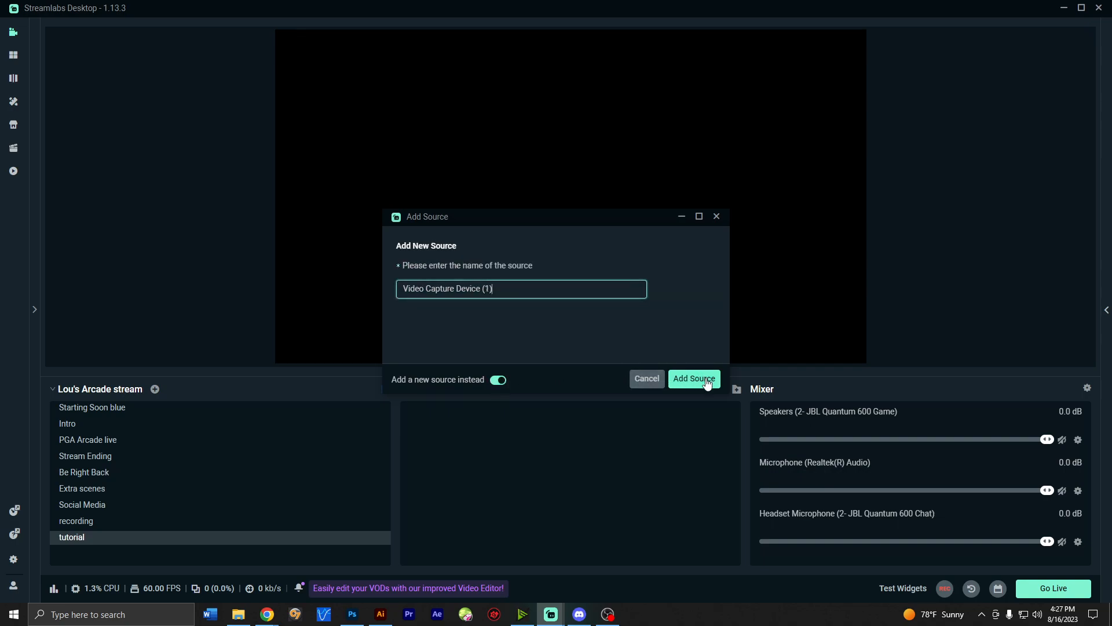
# Step: Set the source's device to HD Pro Webcam C920 and close its settings
pyautogui.click(650, 227)
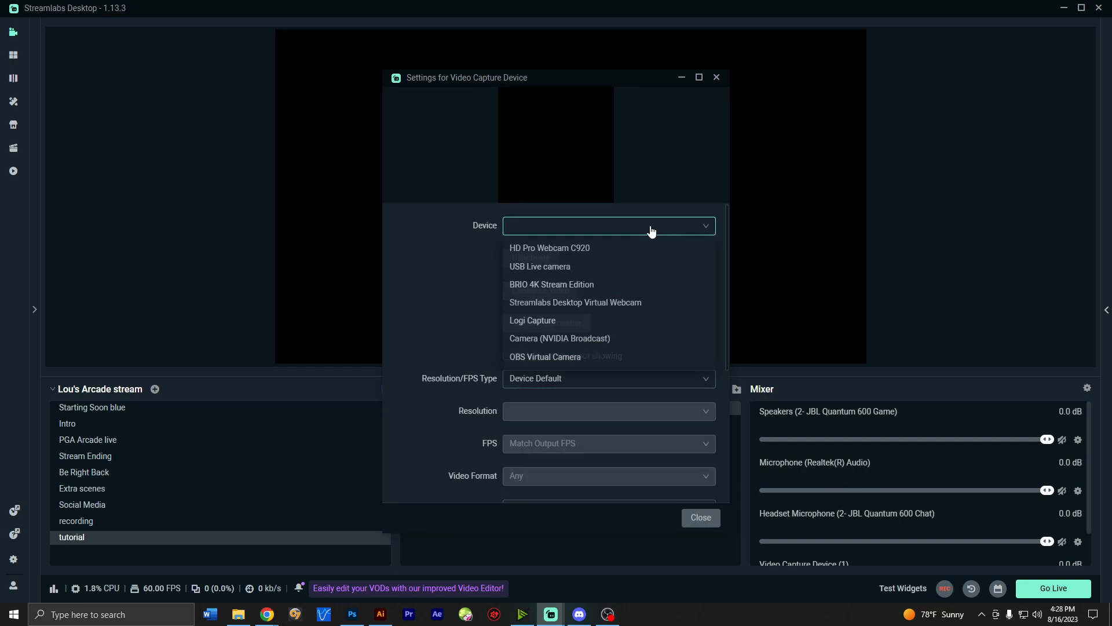
pyautogui.click(605, 253)
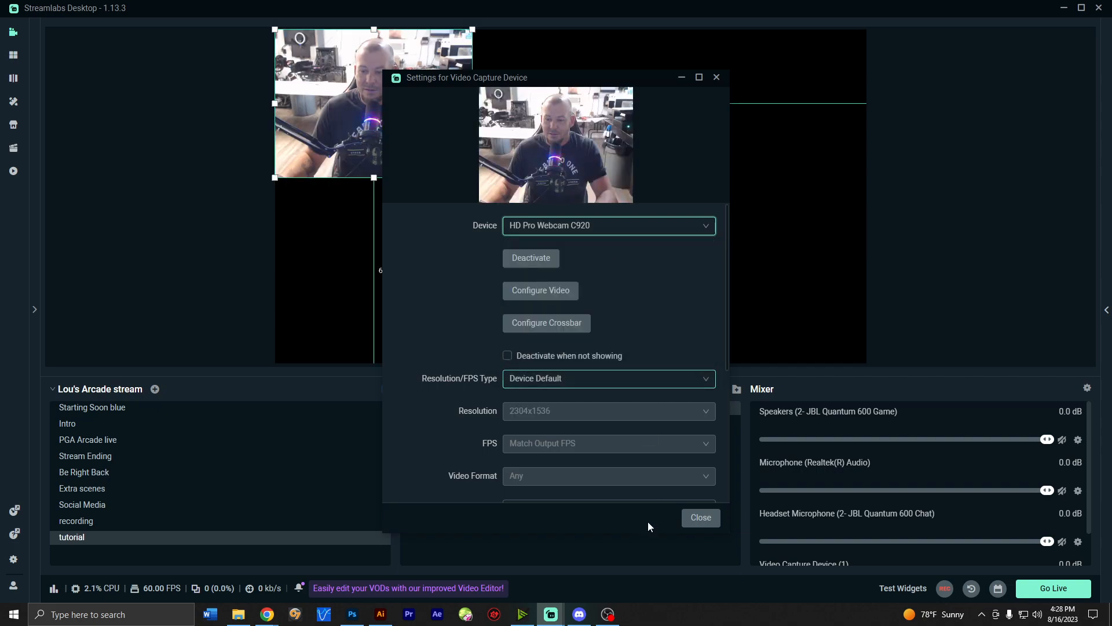
pyautogui.click(701, 518)
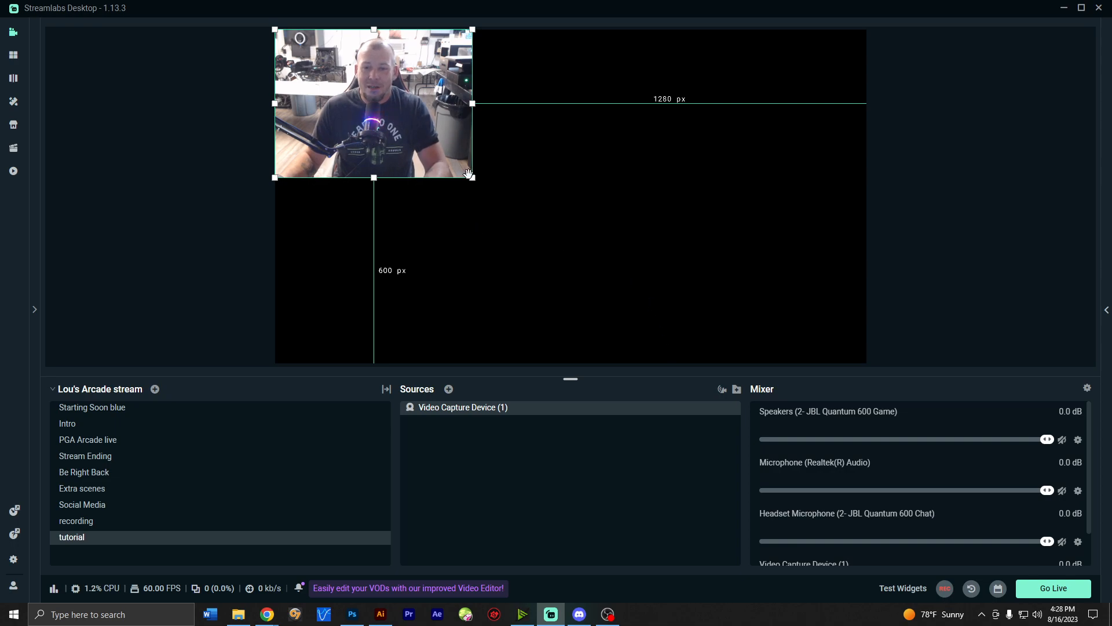
# Step: Shrink the webcam feed and place it against the canvas's right edge, about 65 px below the top
pyautogui.moveTo(472, 178); pyautogui.dragTo(425, 137)
pyautogui.moveTo(408, 94); pyautogui.dragTo(841, 116)
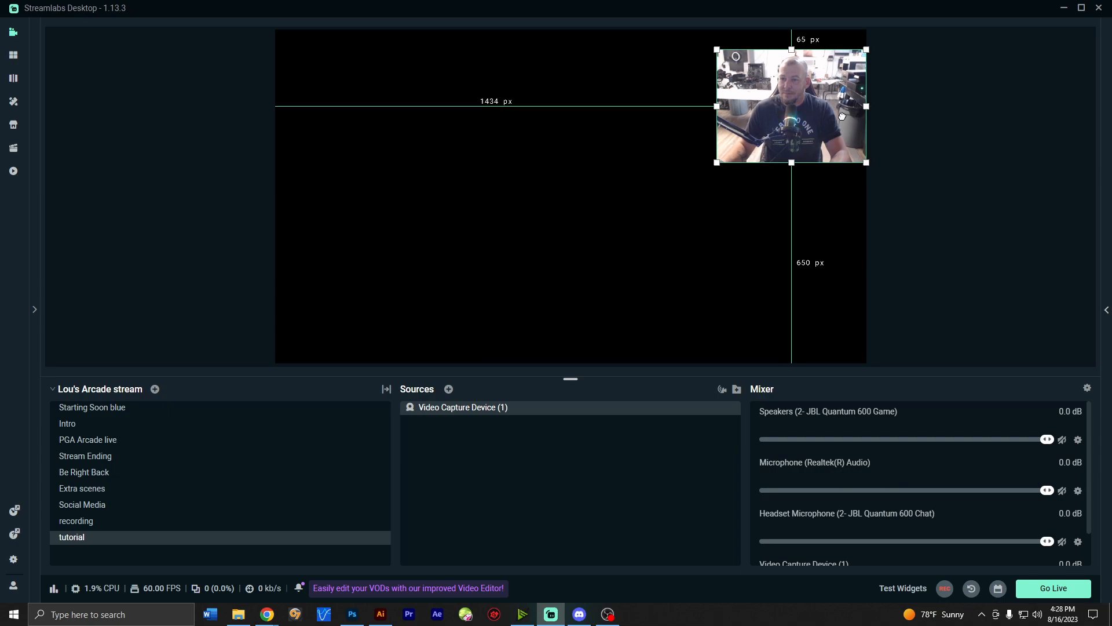
# Step: Add a second new Video Capture Device source, view its device choices, and close its settings without selecting a device
pyautogui.click(448, 389)
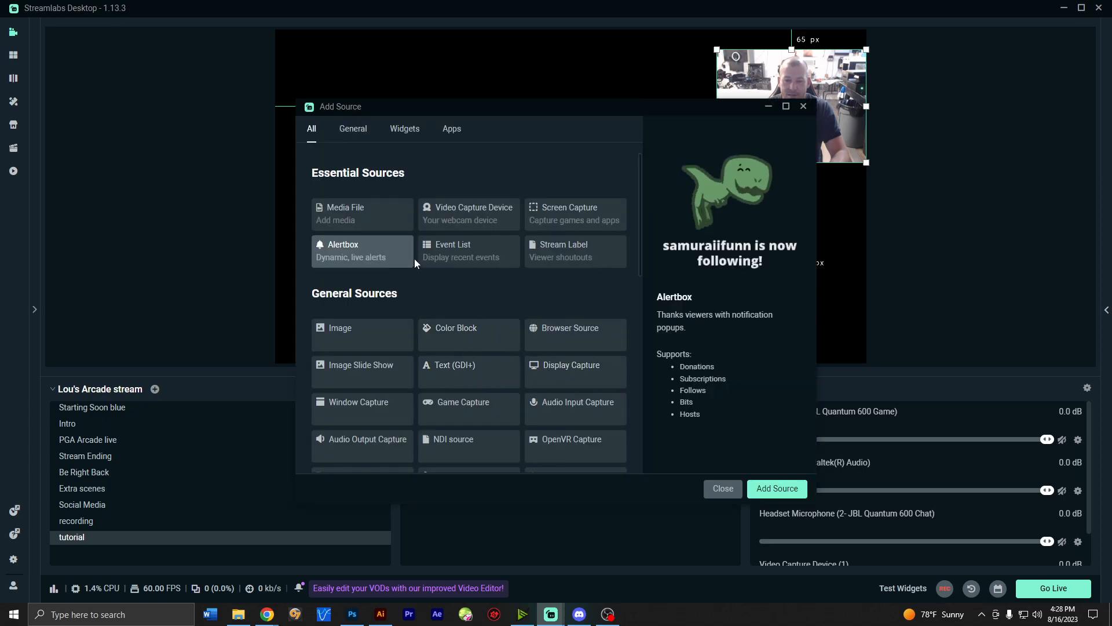
pyautogui.scroll(-1, 411, 270)
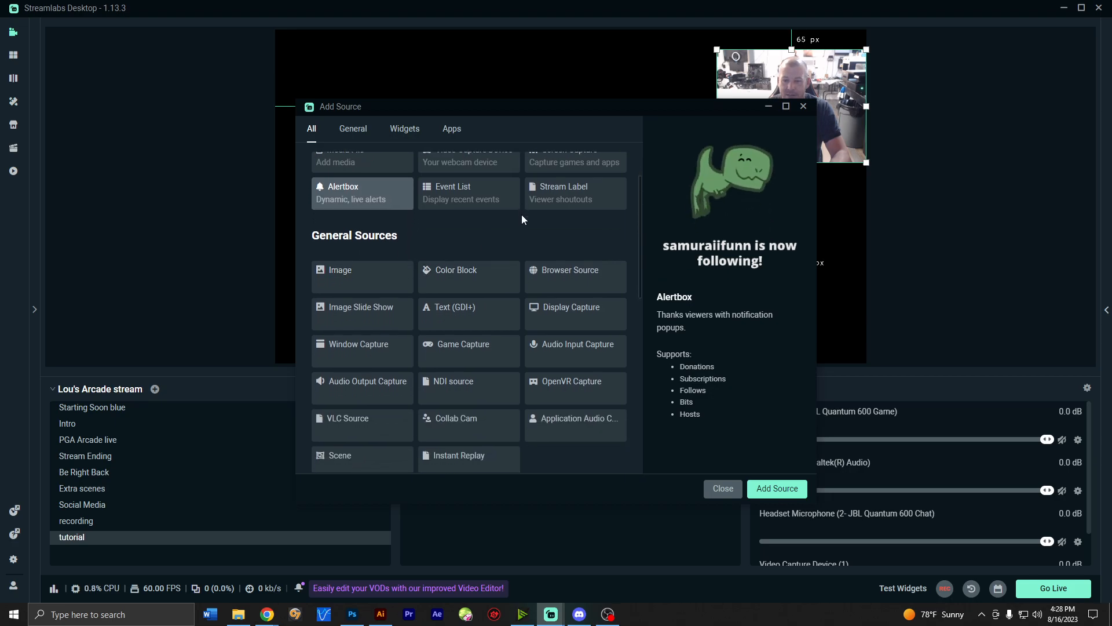
pyautogui.scroll(1, 521, 216)
pyautogui.click(485, 223)
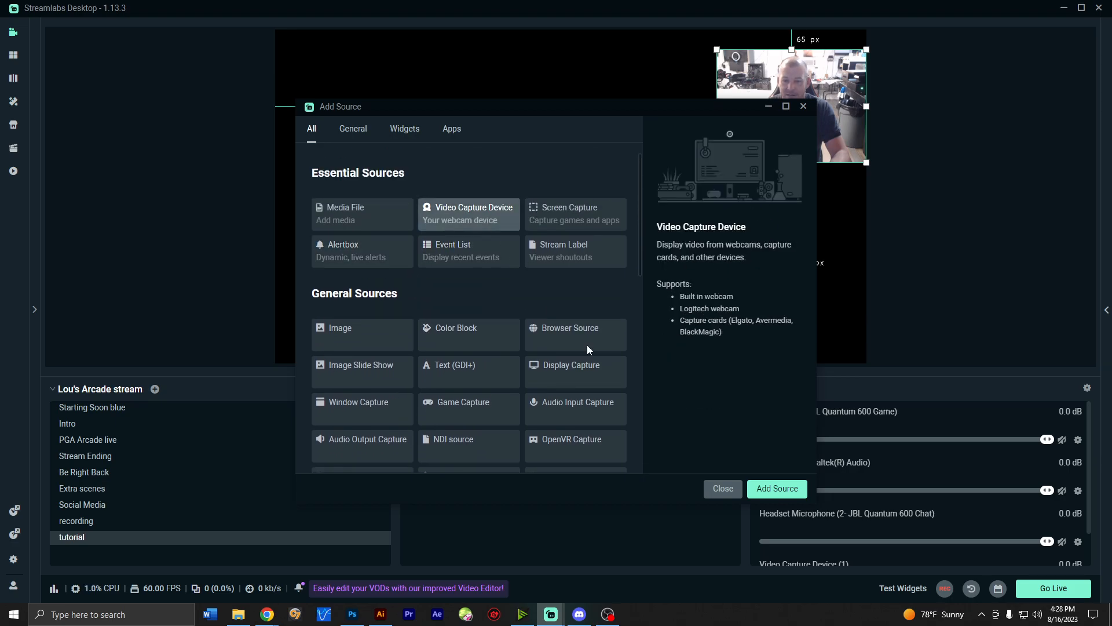
pyautogui.click(752, 489)
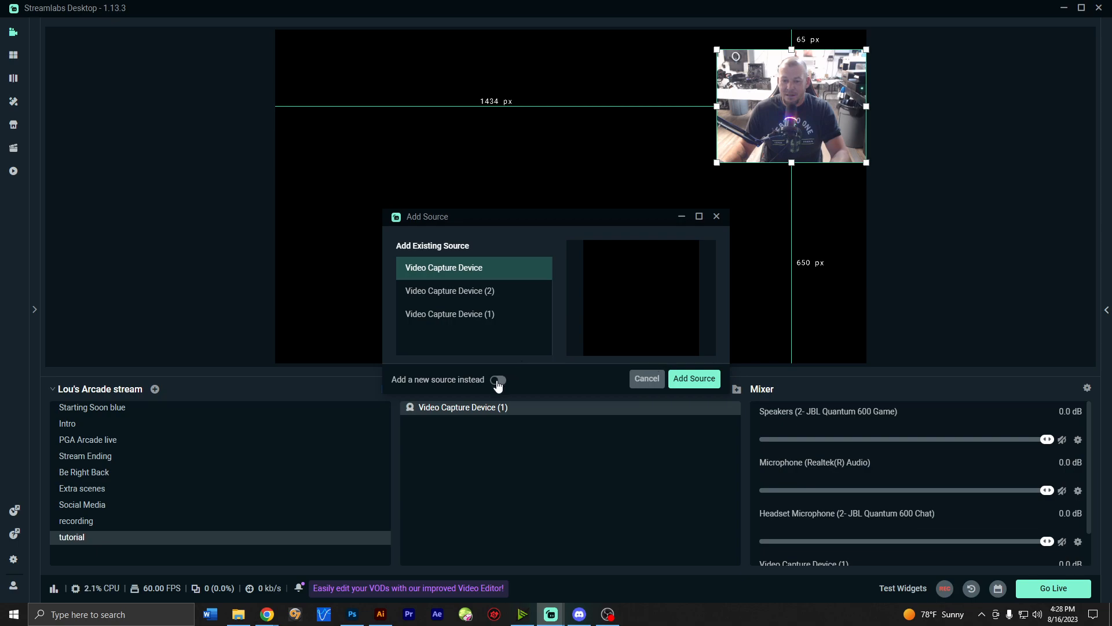
pyautogui.click(497, 381)
pyautogui.click(680, 380)
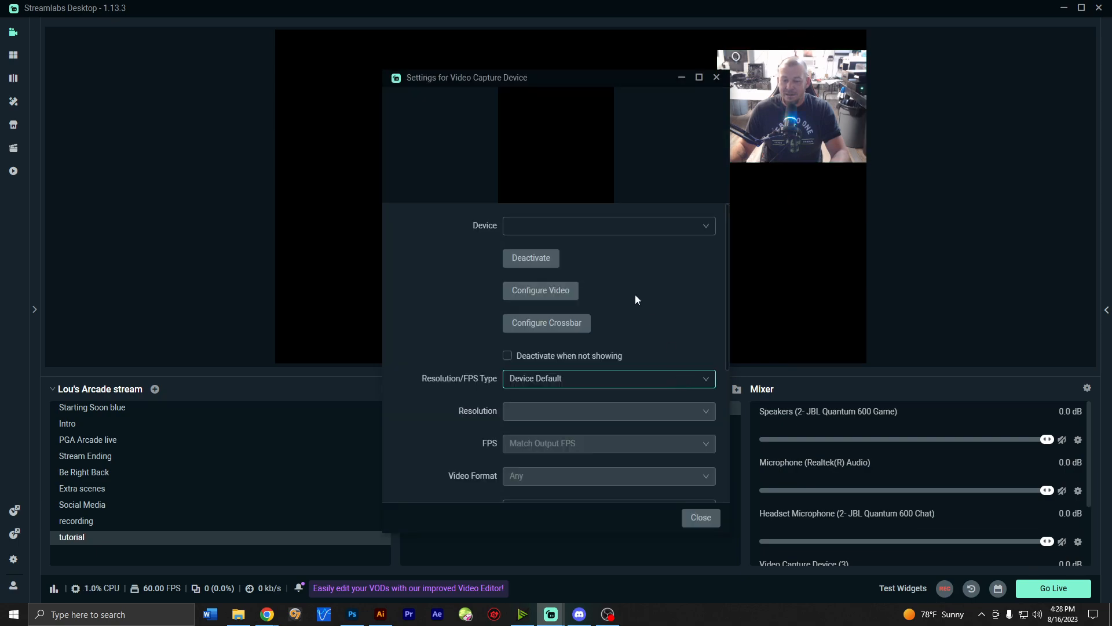
pyautogui.click(595, 227)
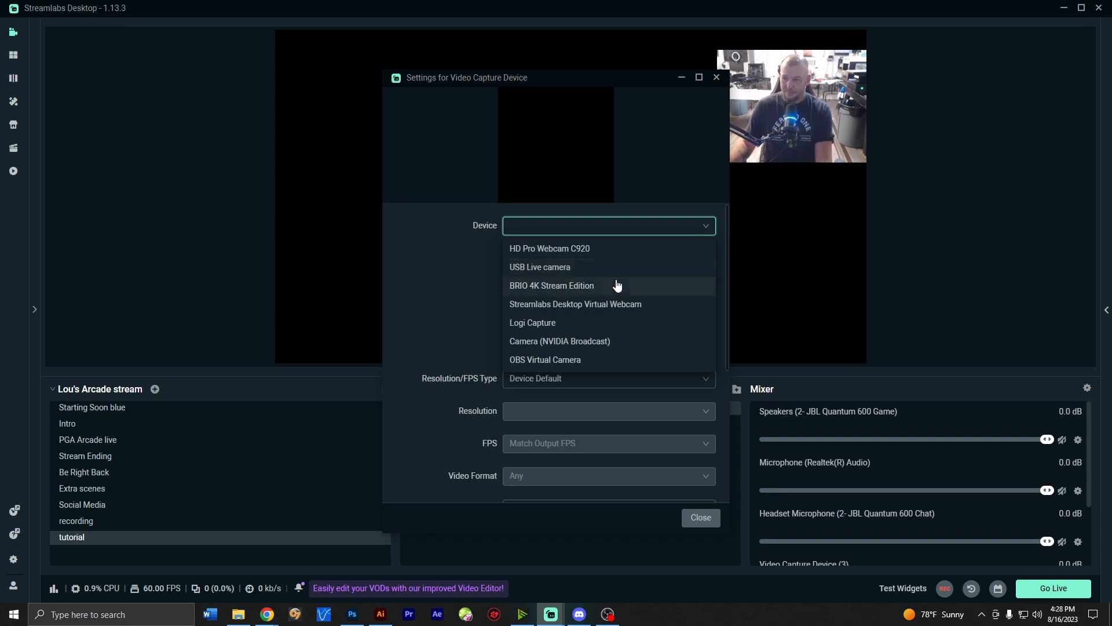
pyautogui.click(699, 516)
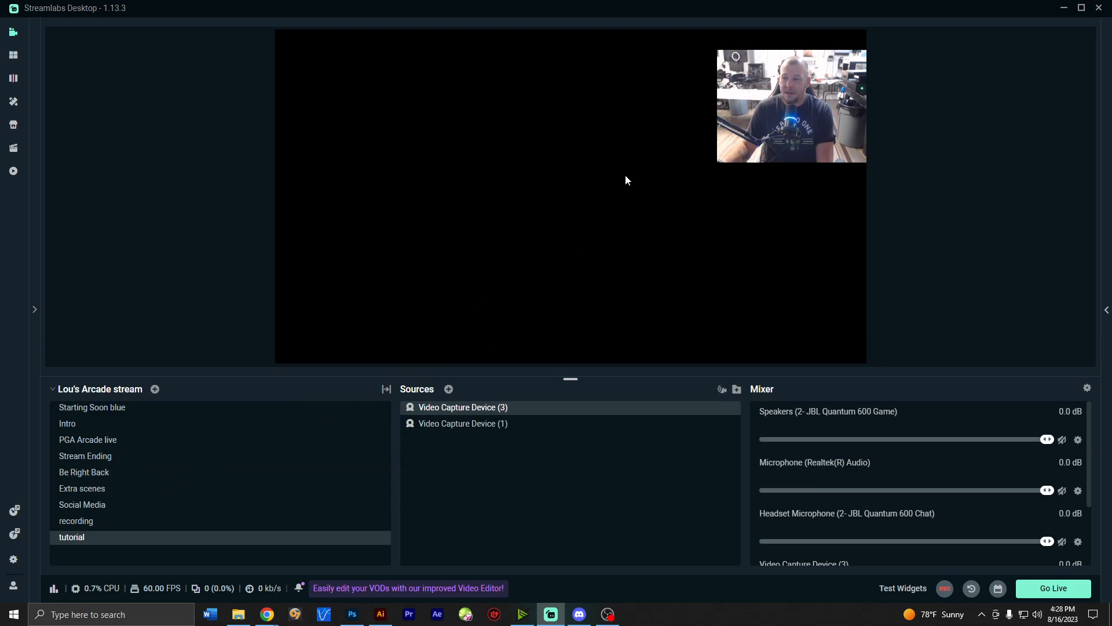
# Step: Add the existing Chatbox source to the tutorial scene and place it in the canvas's lower-right corner, below the webcam feed
pyautogui.click(449, 389)
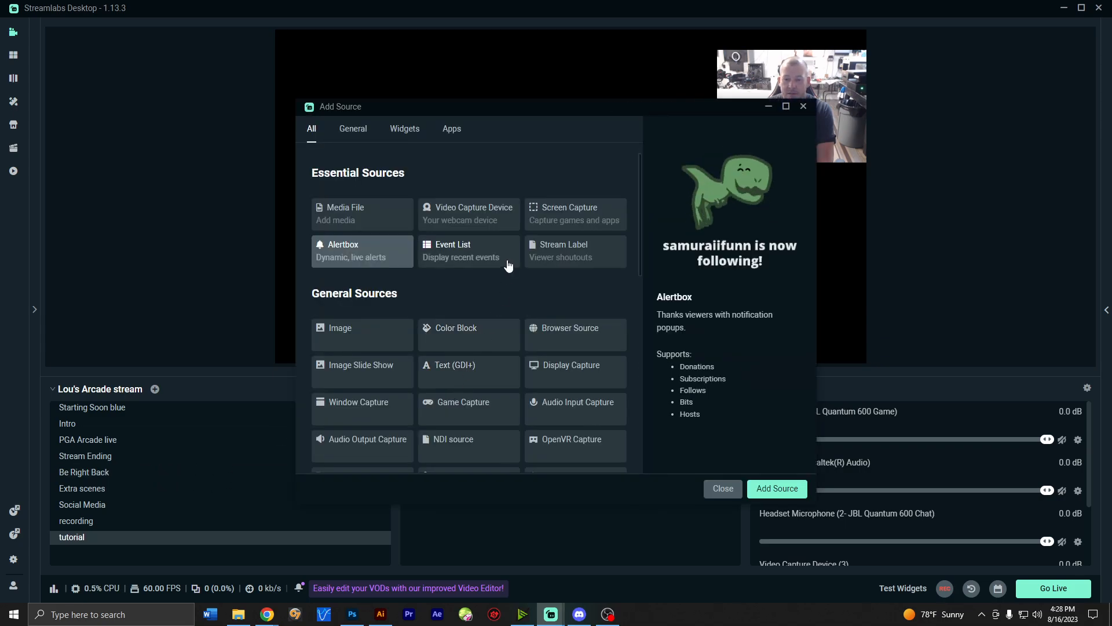
pyautogui.scroll(-2, 436, 298)
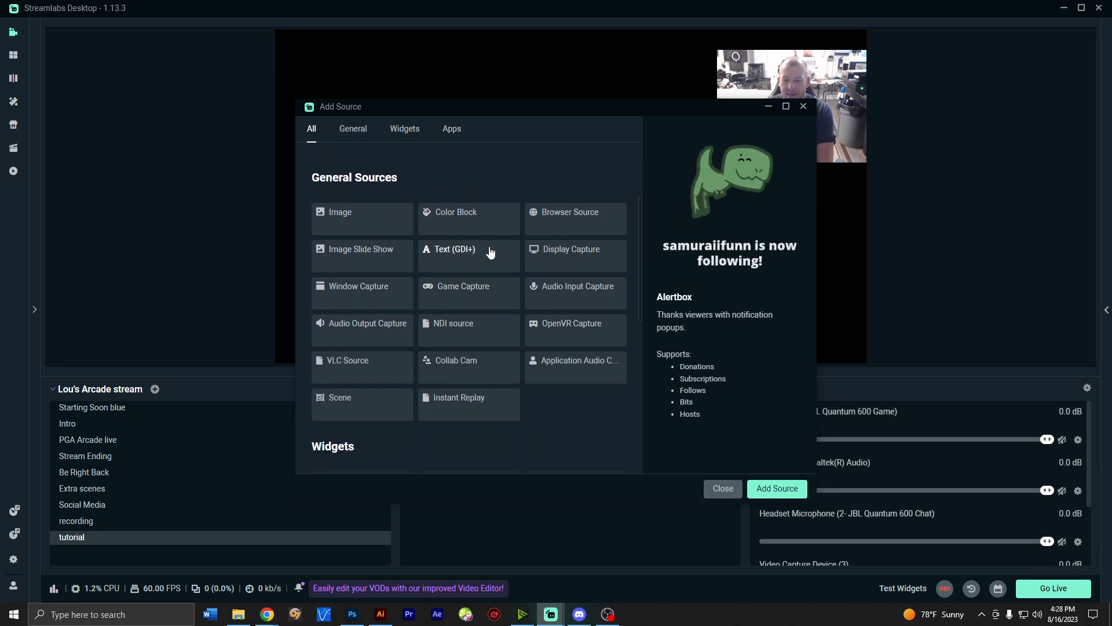
pyautogui.scroll(-2, 521, 248)
pyautogui.scroll(-2, 522, 248)
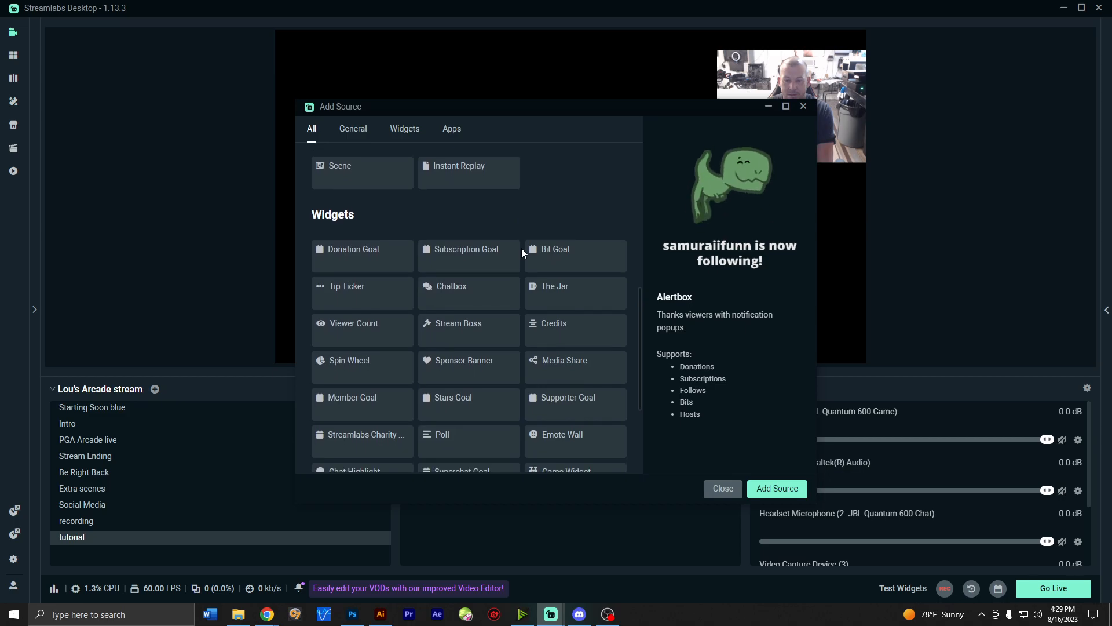
pyautogui.click(470, 286)
pyautogui.click(778, 489)
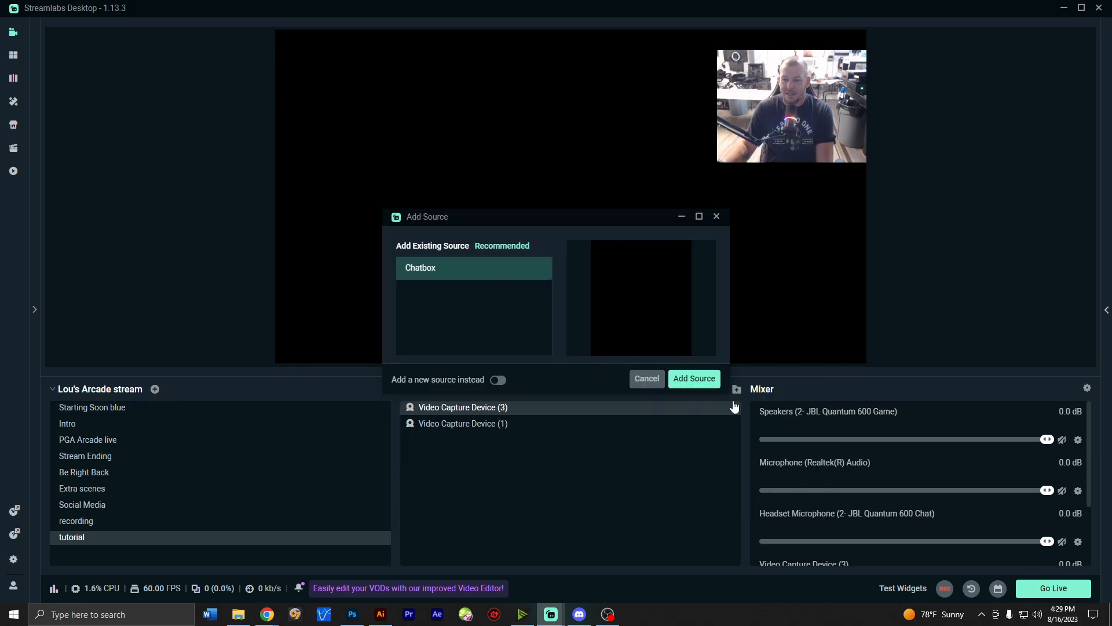
pyautogui.click(695, 379)
pyautogui.moveTo(427, 125); pyautogui.dragTo(853, 269)
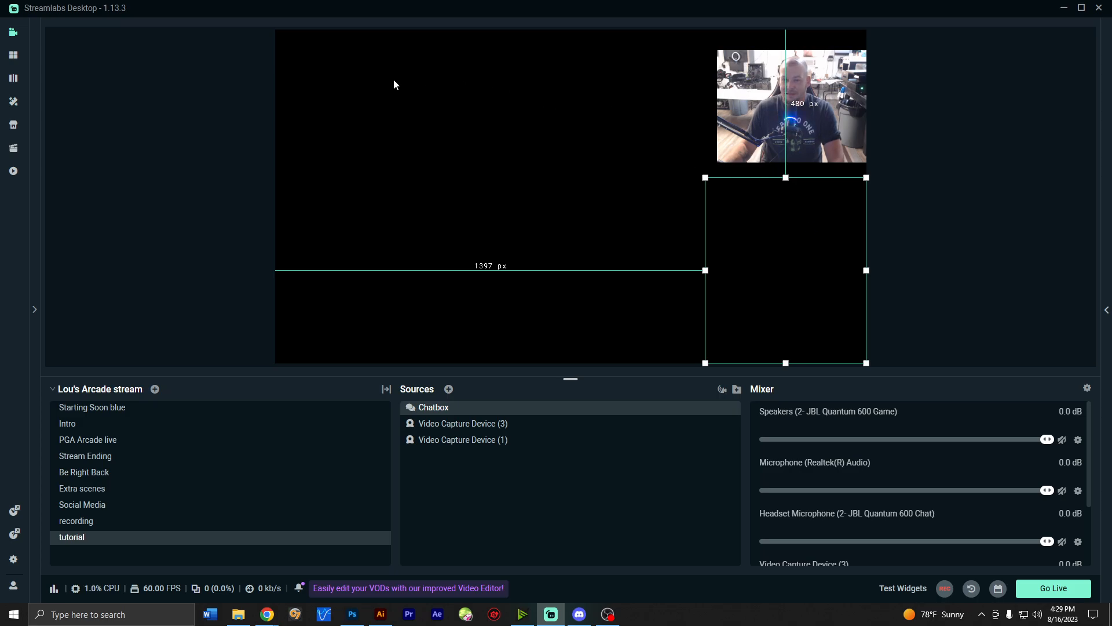
# Step: Add a new Video Capture Device source instead of reusing an existing one, keeping the suggested name Video Capture Device (4)
pyautogui.click(448, 388)
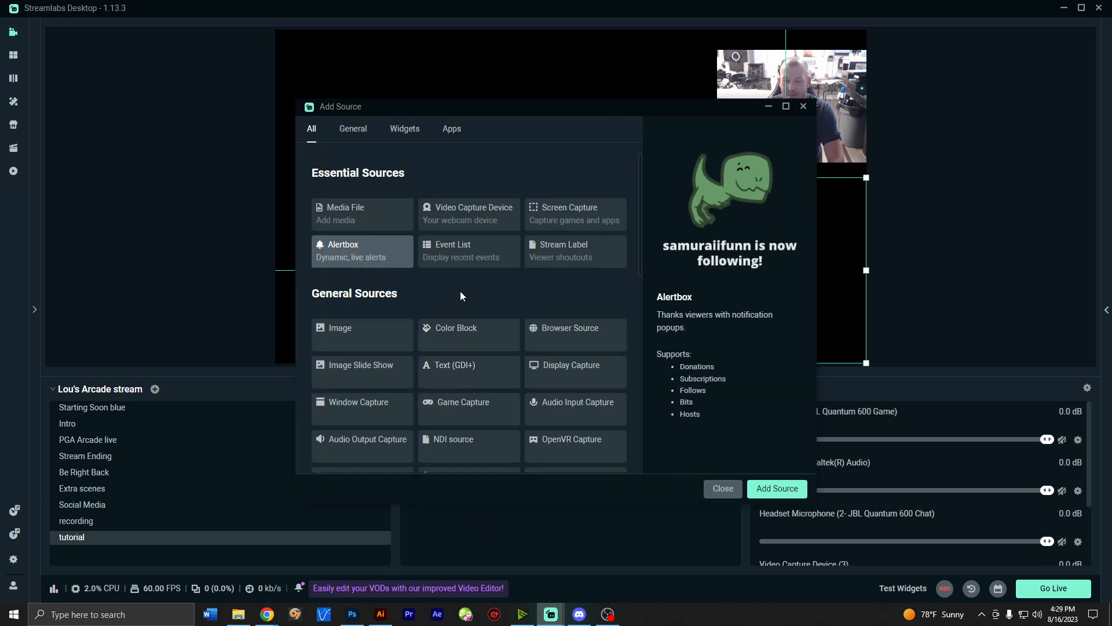
pyautogui.click(484, 224)
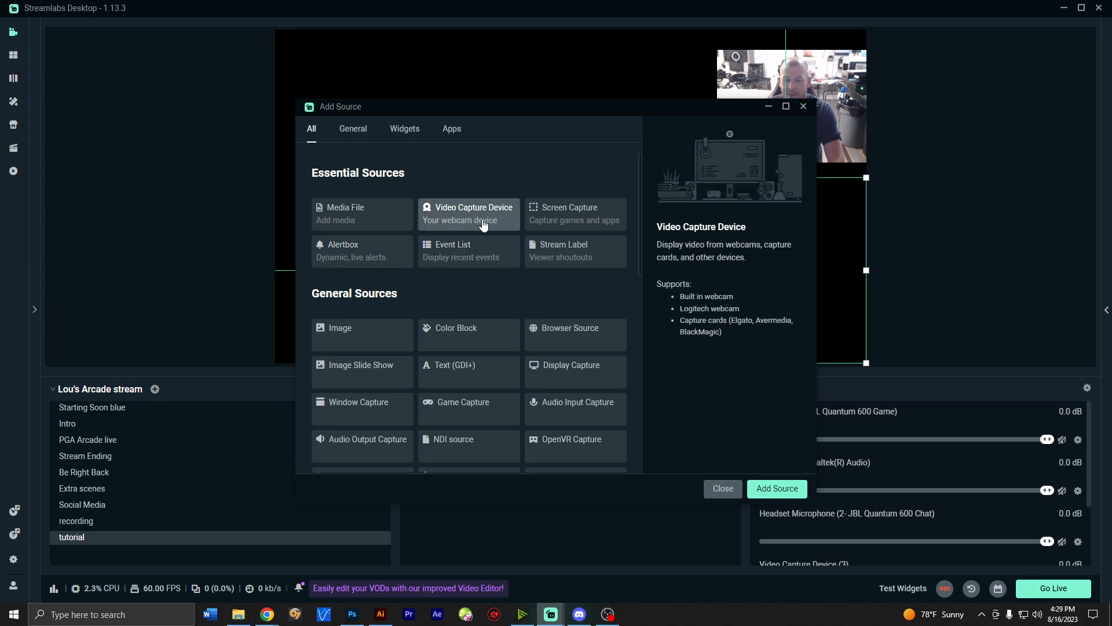
pyautogui.click(787, 490)
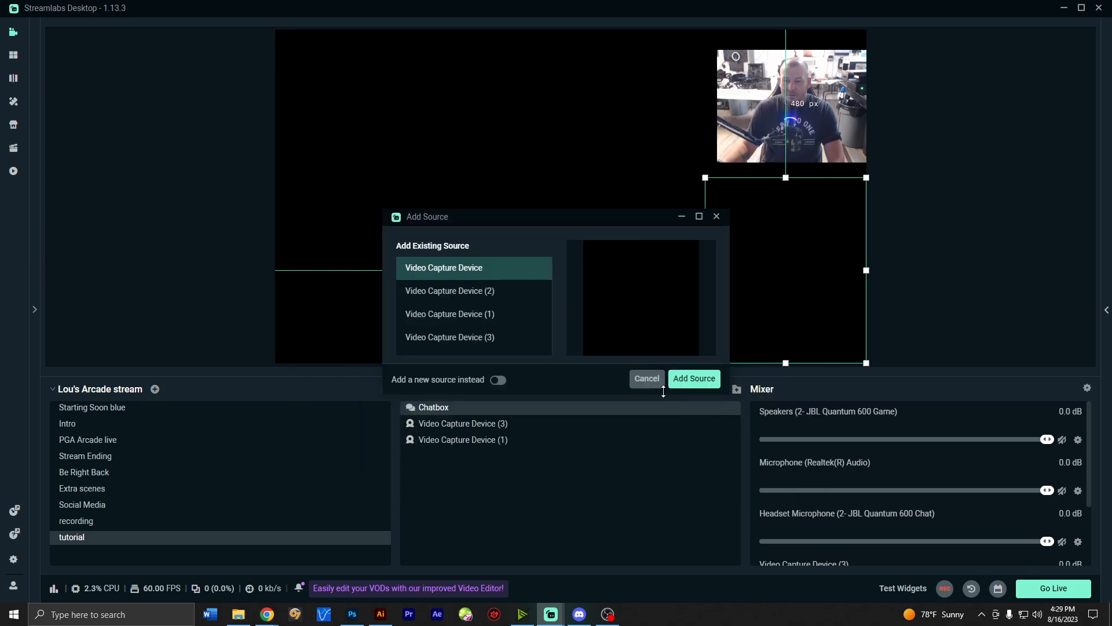
pyautogui.click(477, 296)
pyautogui.click(497, 380)
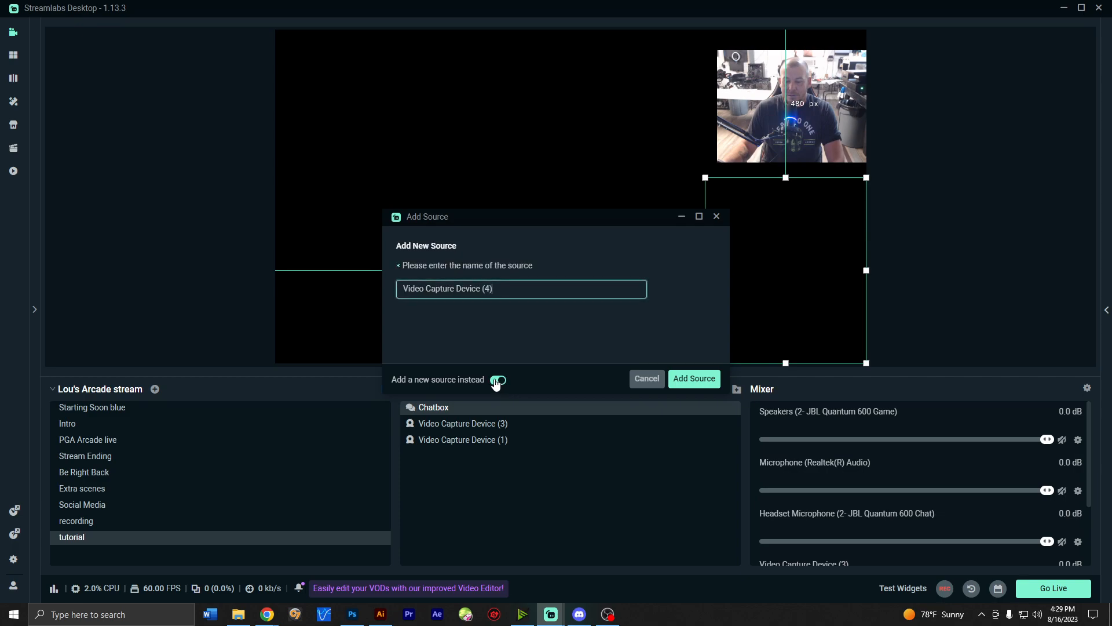
pyautogui.click(714, 379)
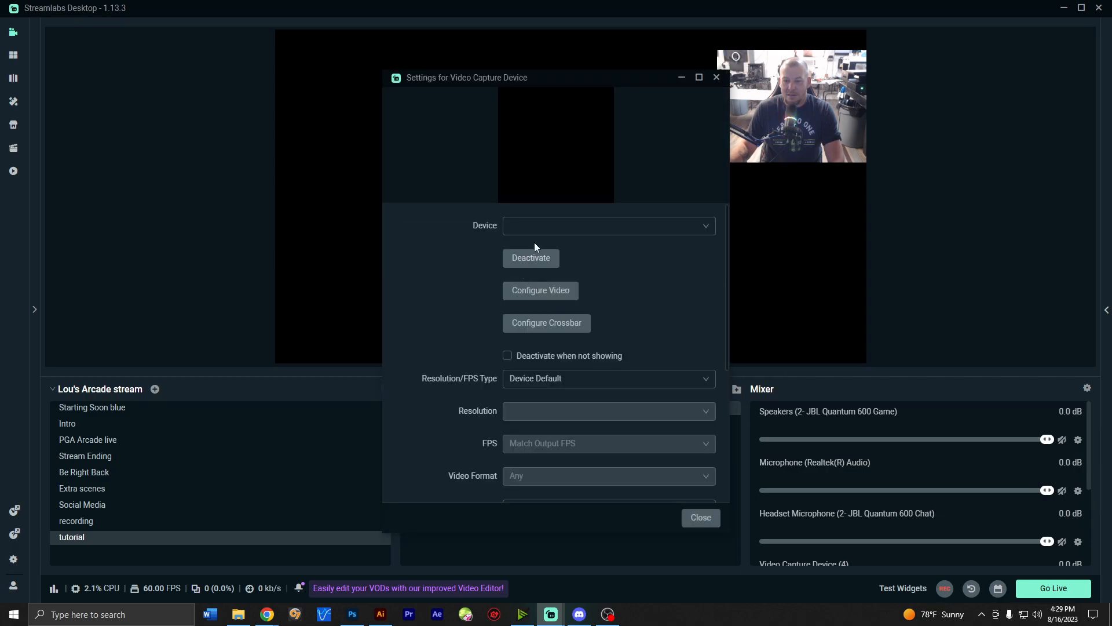
# Step: Set the new source's device to USB Live camera and close its settings
pyautogui.click(548, 229)
pyautogui.click(552, 267)
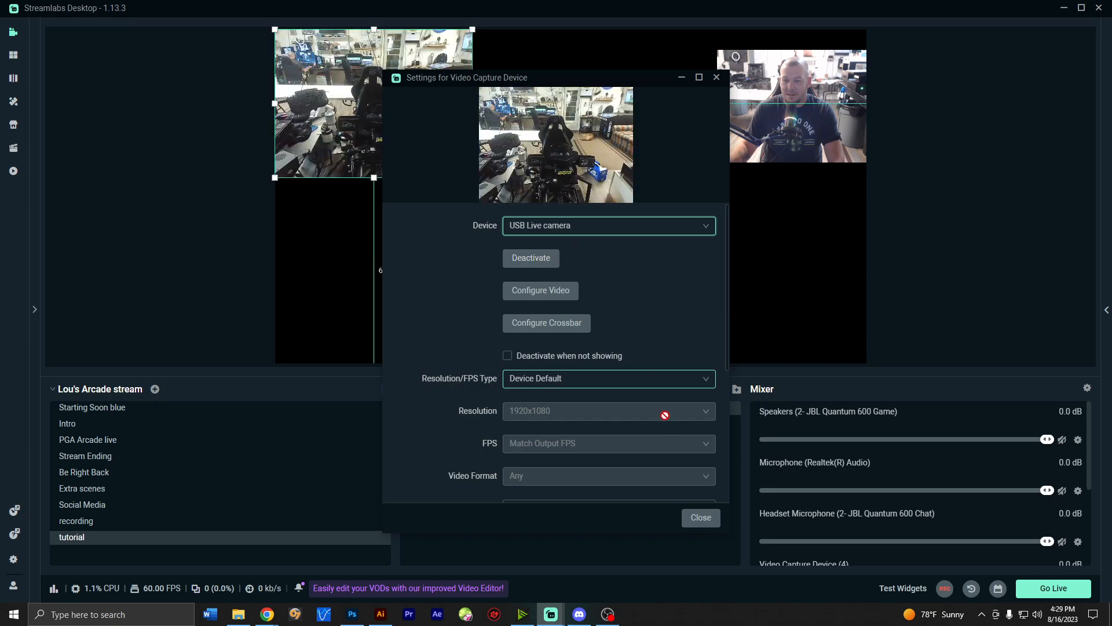
pyautogui.click(699, 518)
# Step: Enlarge the USB camera feed and place it along the canvas's bottom edge, about 266 px below the top and 786 px from the right edge
pyautogui.moveTo(427, 133); pyautogui.dragTo(432, 321)
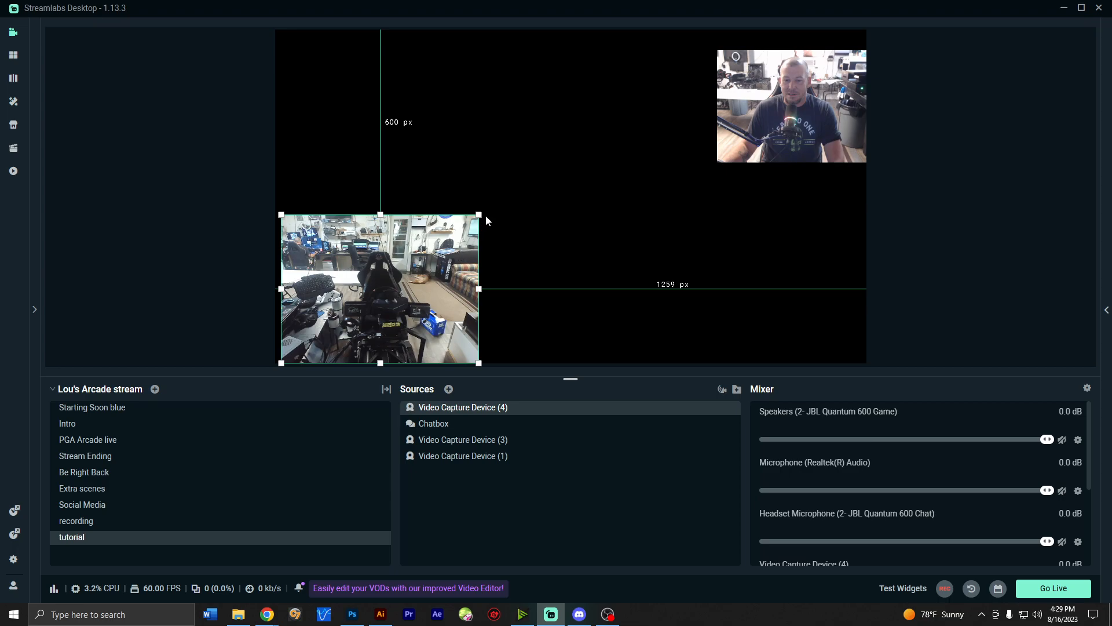
pyautogui.moveTo(479, 214); pyautogui.dragTo(616, 111)
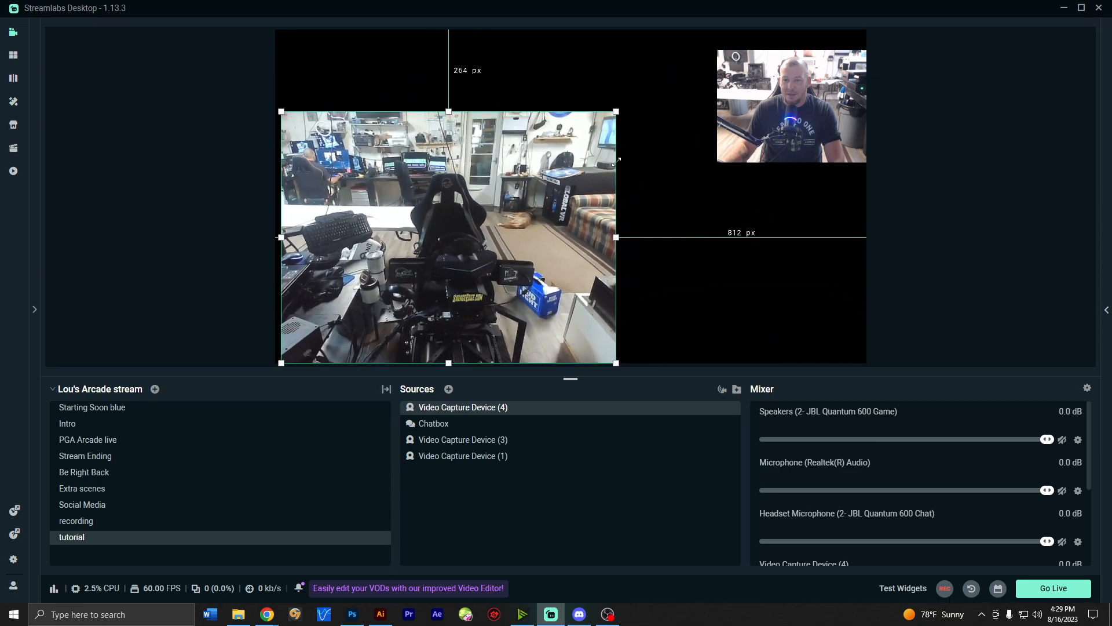
pyautogui.moveTo(537, 195); pyautogui.dragTo(547, 195)
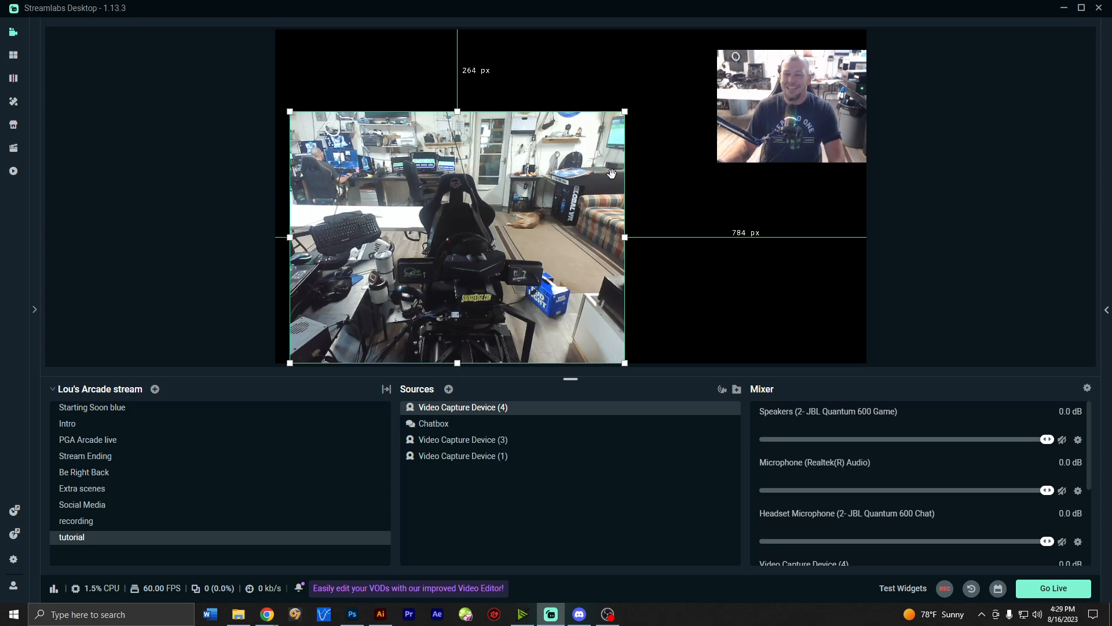
pyautogui.moveTo(625, 111)
pyautogui.mouseDown()
pyautogui.moveTo(651, 94)
pyautogui.moveTo(626, 122)
pyautogui.mouseUp()
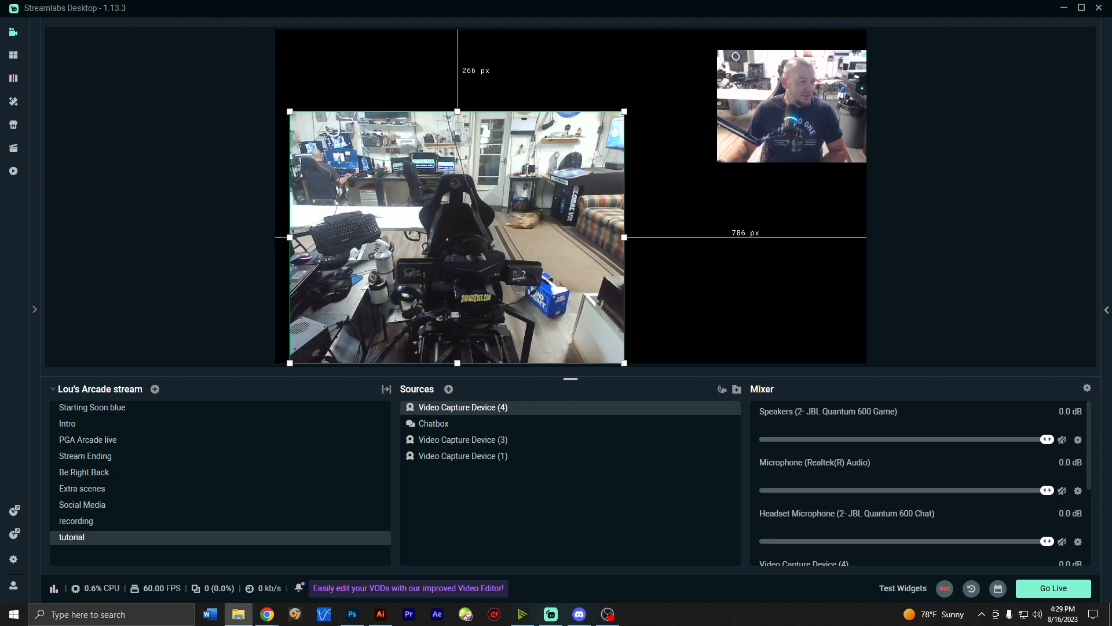
# Step: Add the video file Blue - 27239.mp4 to the scene and move it below all other sources as the background
pyautogui.moveTo(3, 244); pyautogui.dragTo(676, 241)
pyautogui.moveTo(528, 414); pyautogui.dragTo(526, 478)
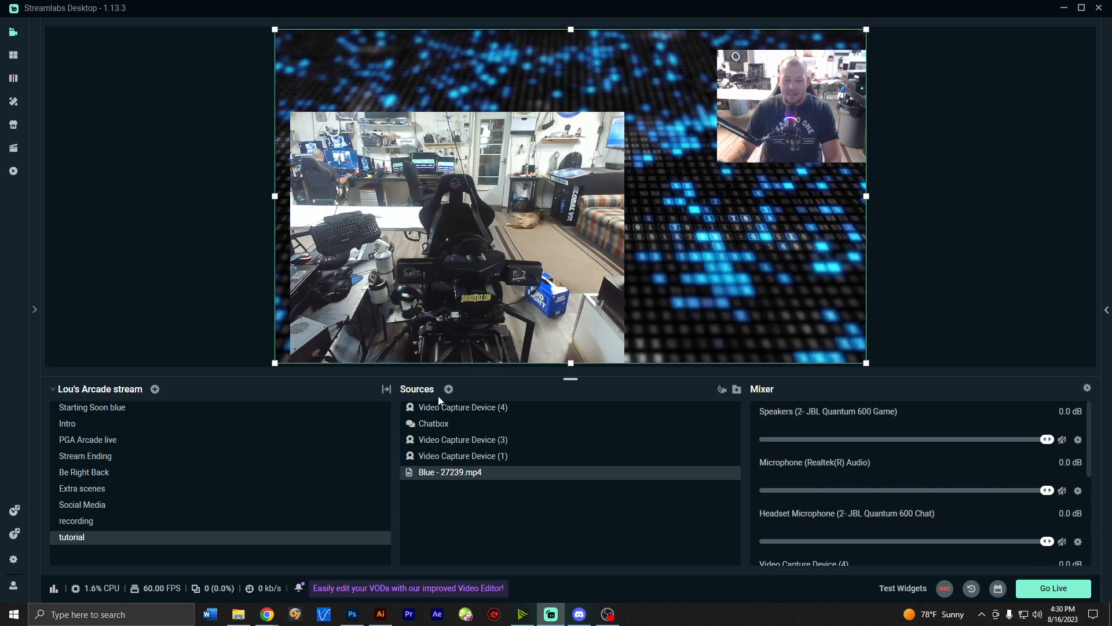
# Step: Examine the linked stream destinations and the streaming output settings, including encoder, rate control, bitrate and preset
pyautogui.click(13, 560)
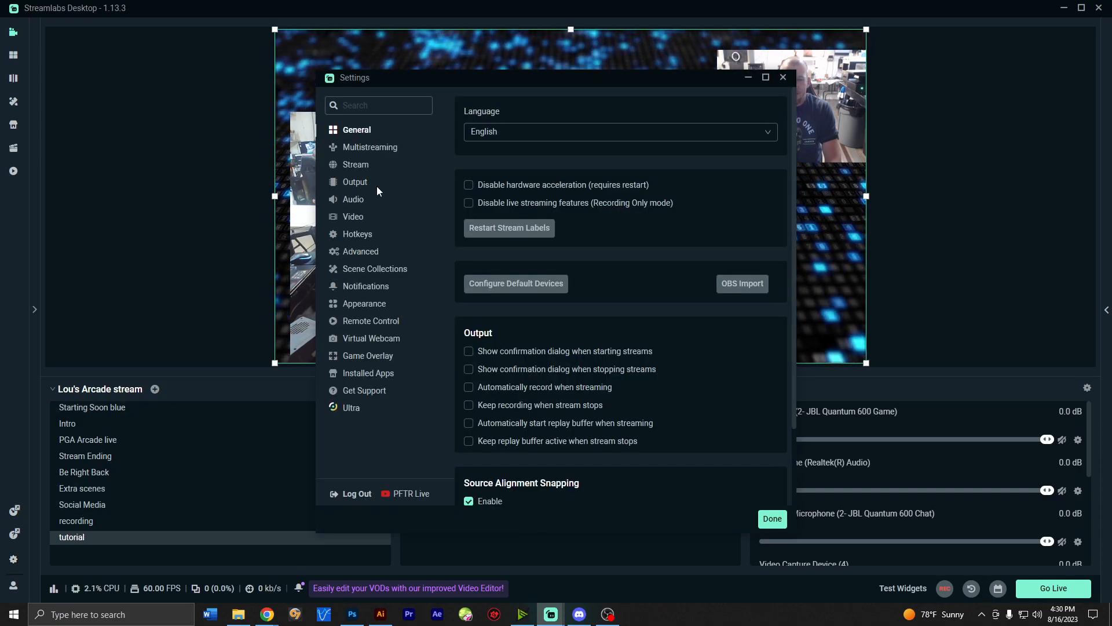
pyautogui.click(360, 165)
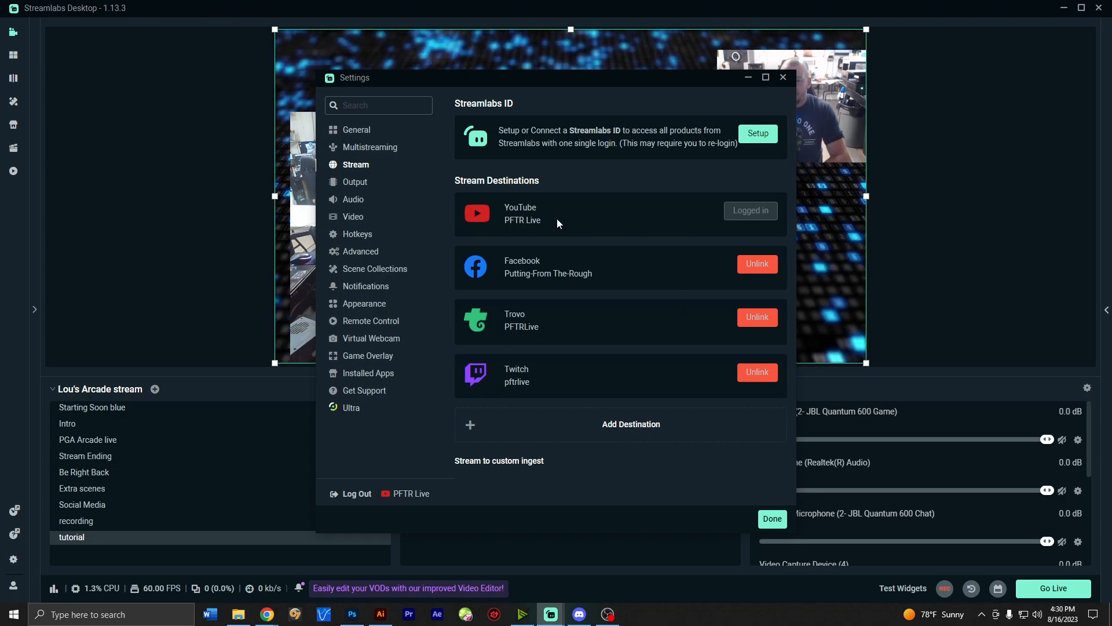
pyautogui.click(362, 184)
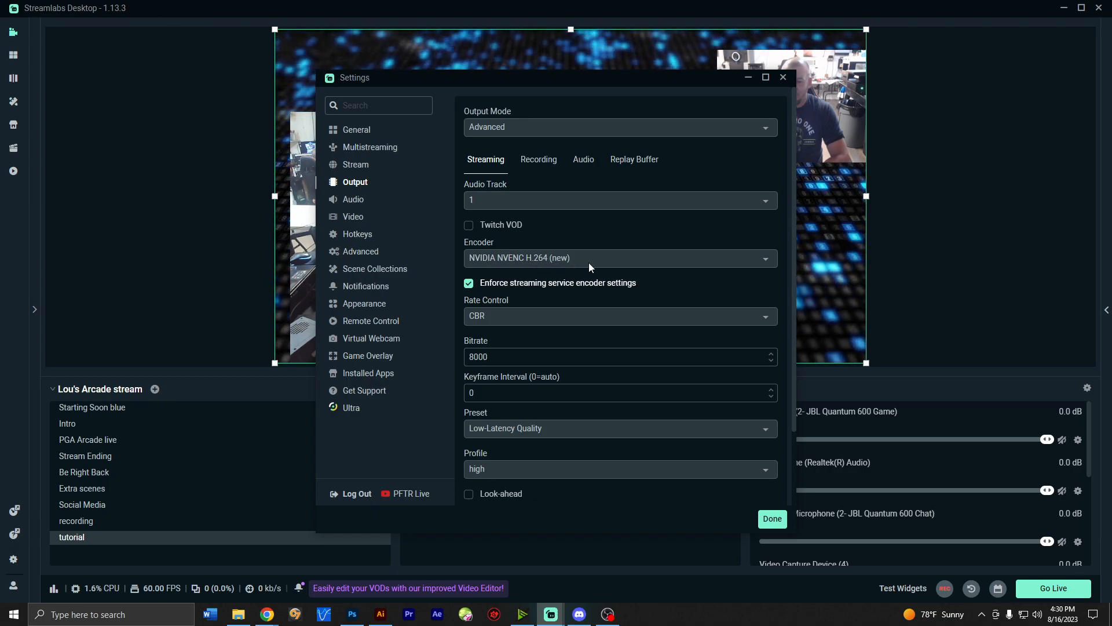
pyautogui.scroll(-1, 590, 262)
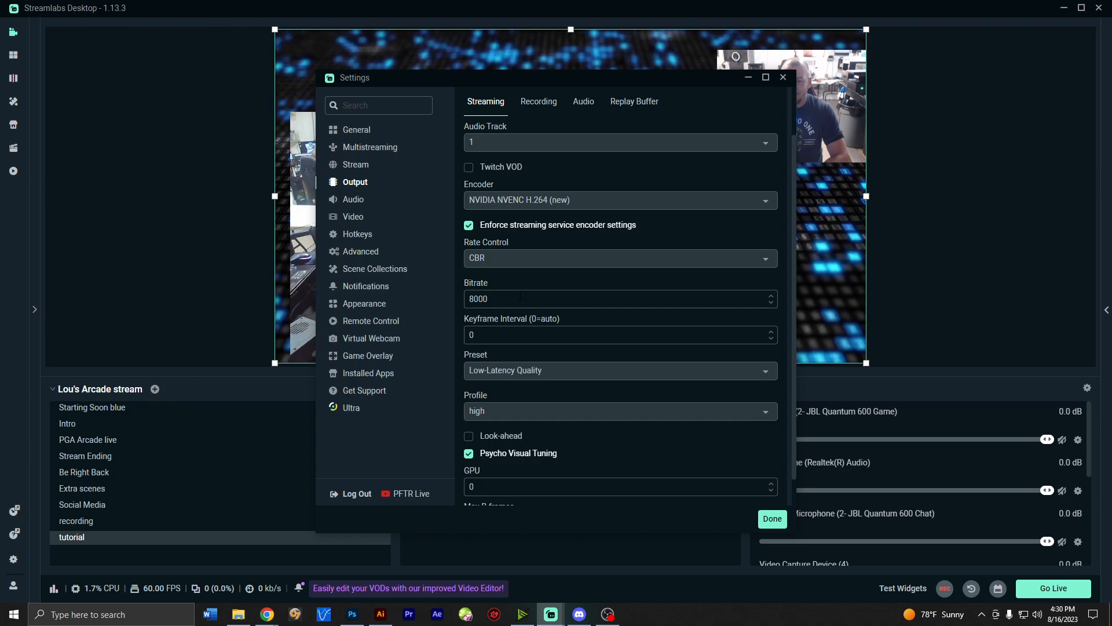
pyautogui.click(496, 299)
pyautogui.moveTo(491, 298); pyautogui.dragTo(462, 304)
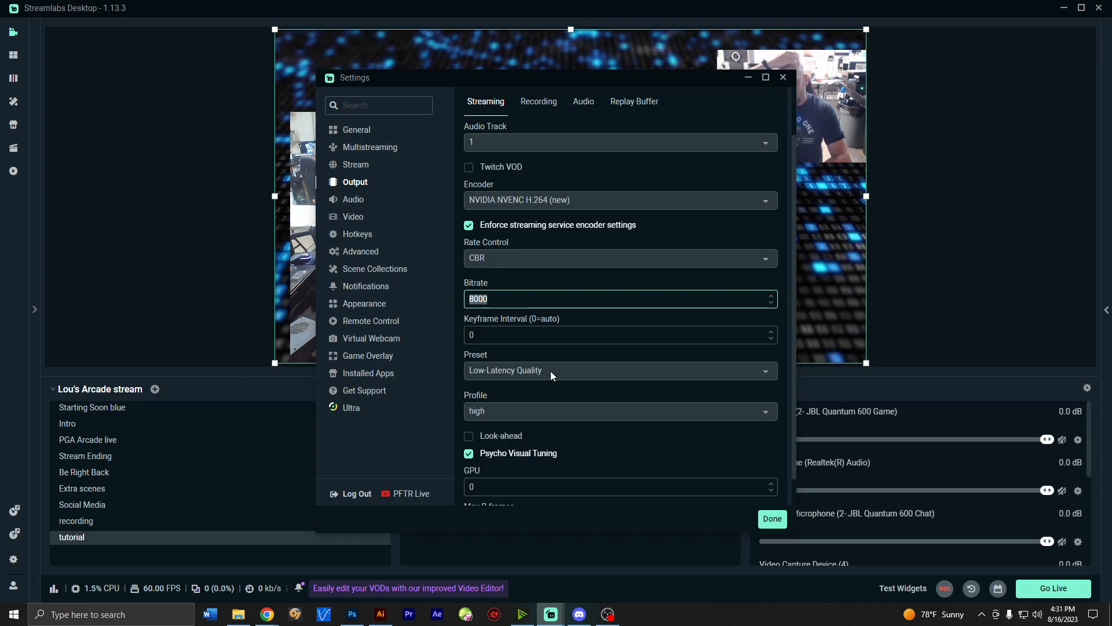
pyautogui.scroll(-1, 573, 379)
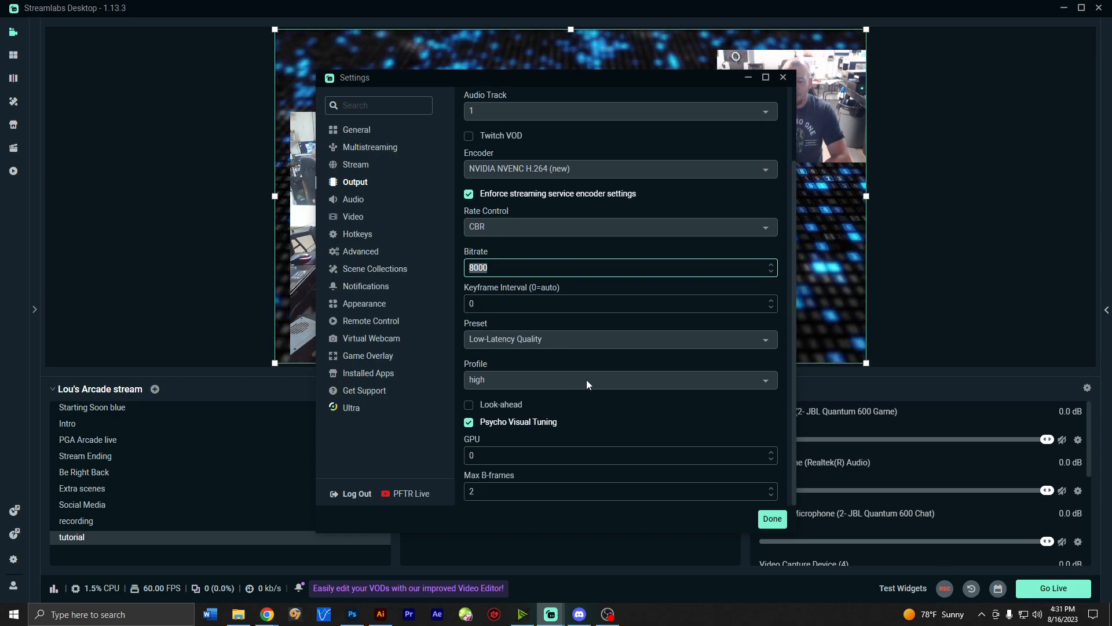
pyautogui.scroll(3, 590, 377)
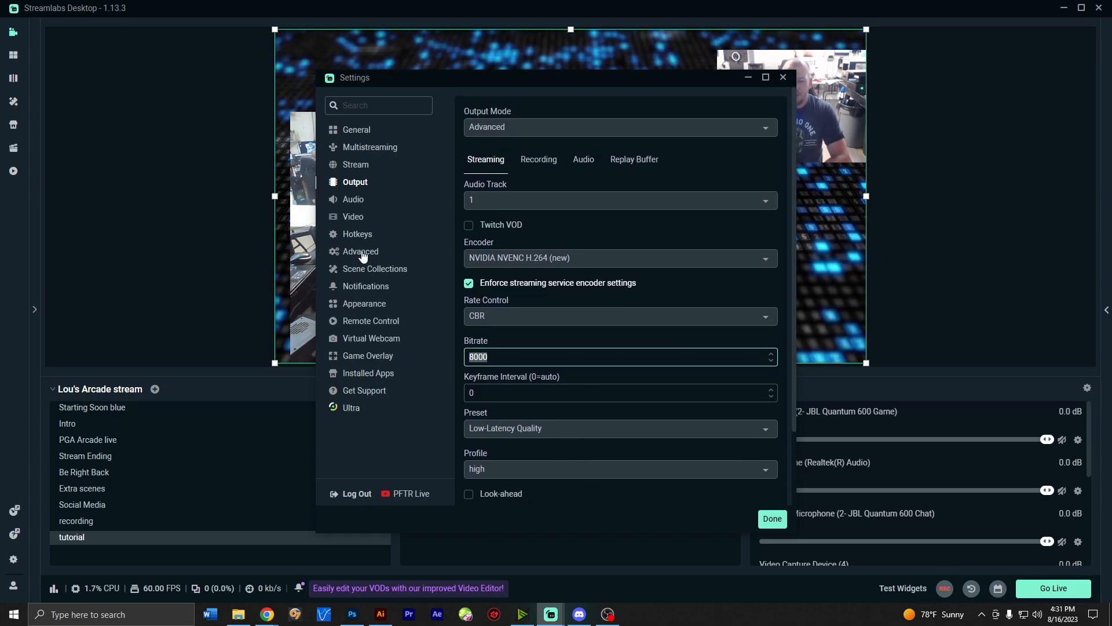
# Step: Set Desktop Audio Device 1 to Speakers (PD200X Podcast Microphone) in the audio settings
pyautogui.click(354, 200)
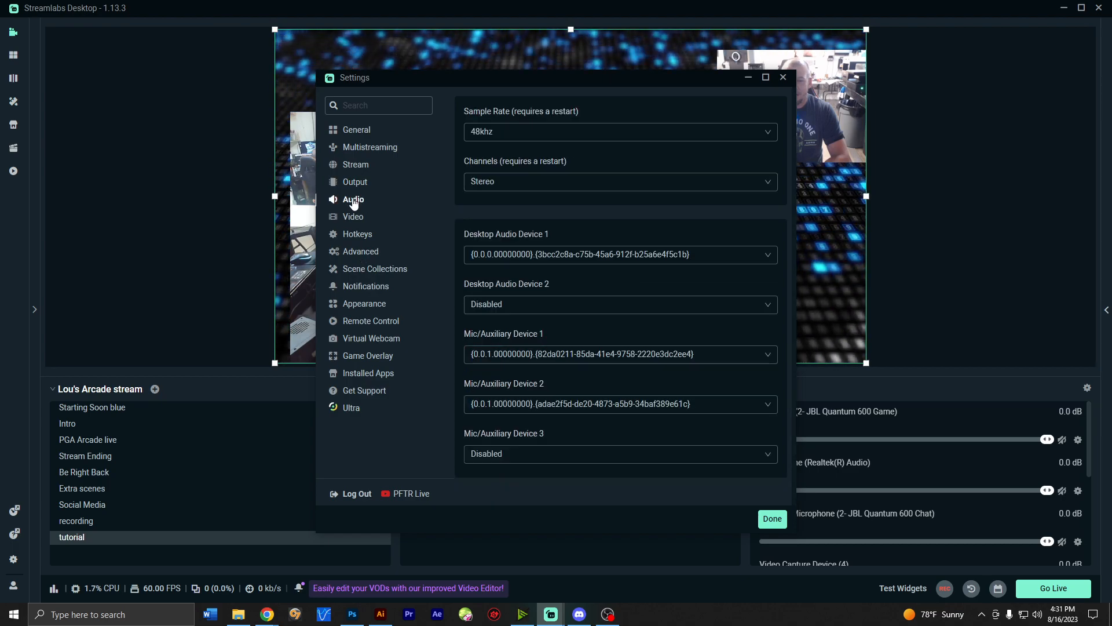
pyautogui.click(658, 265)
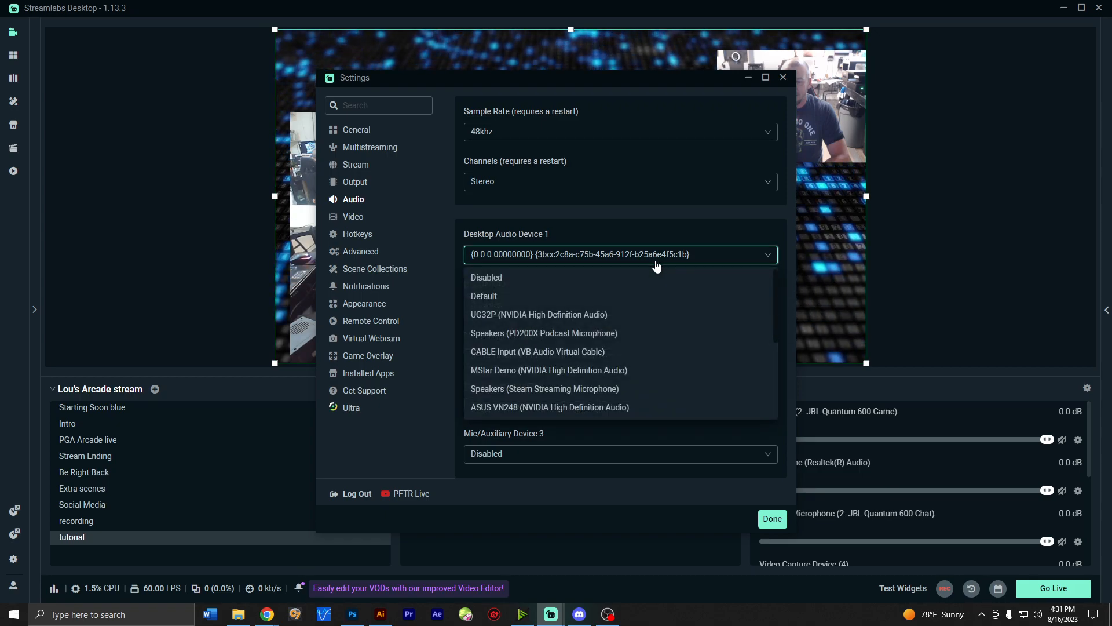
pyautogui.click(635, 253)
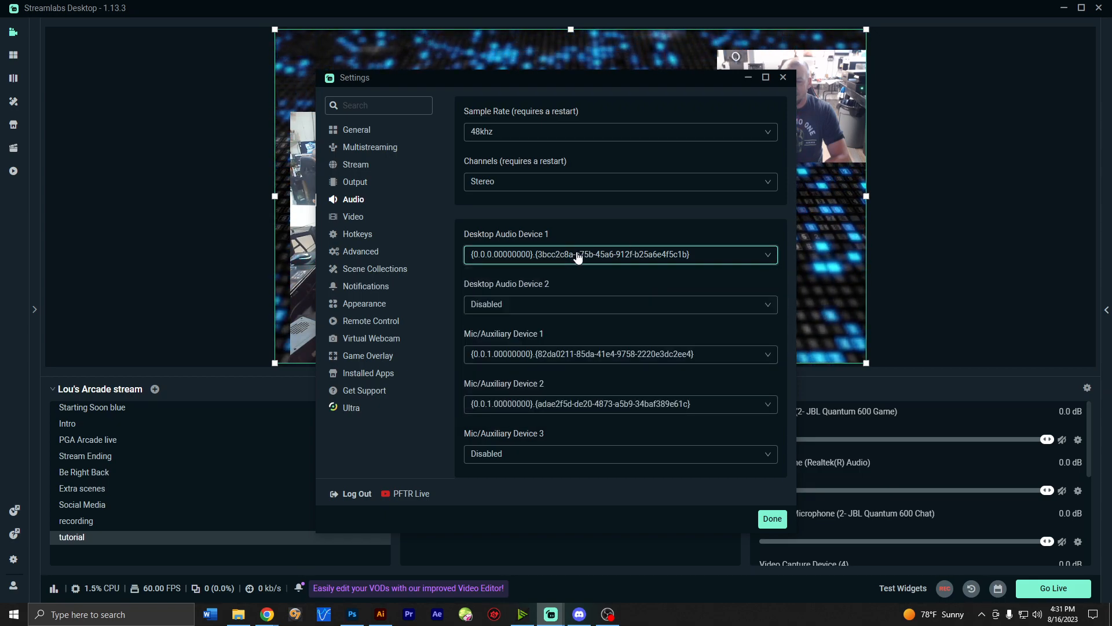
pyautogui.click(638, 254)
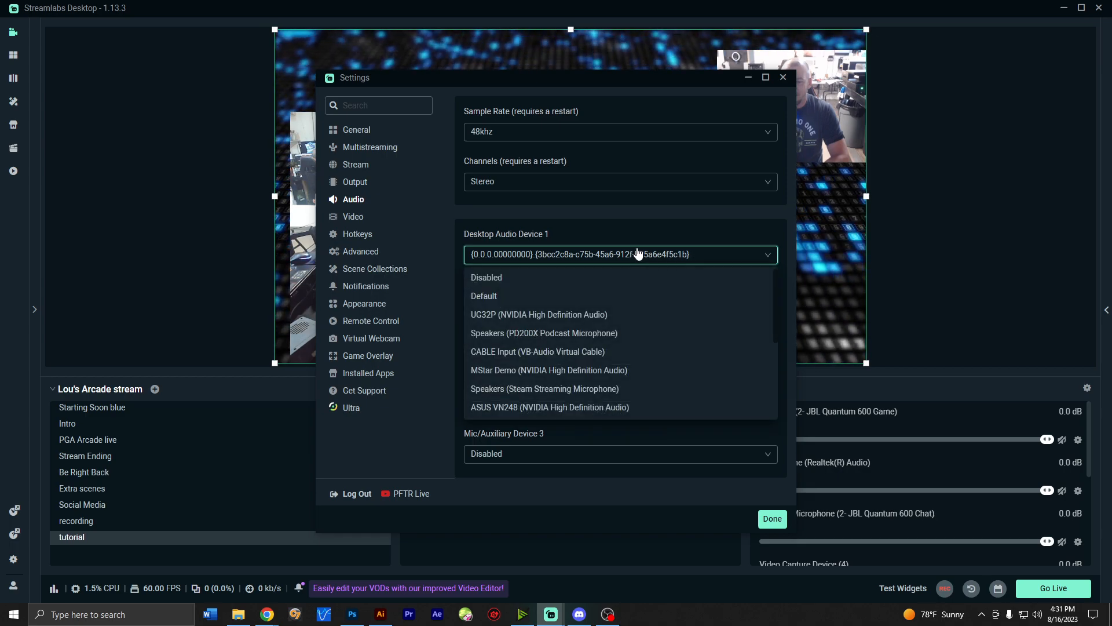
pyautogui.click(605, 334)
# Step: Set Mic/Auxiliary Device 1 to Microphone (PD200X Podcast Microphone) and close the settings
pyautogui.click(590, 355)
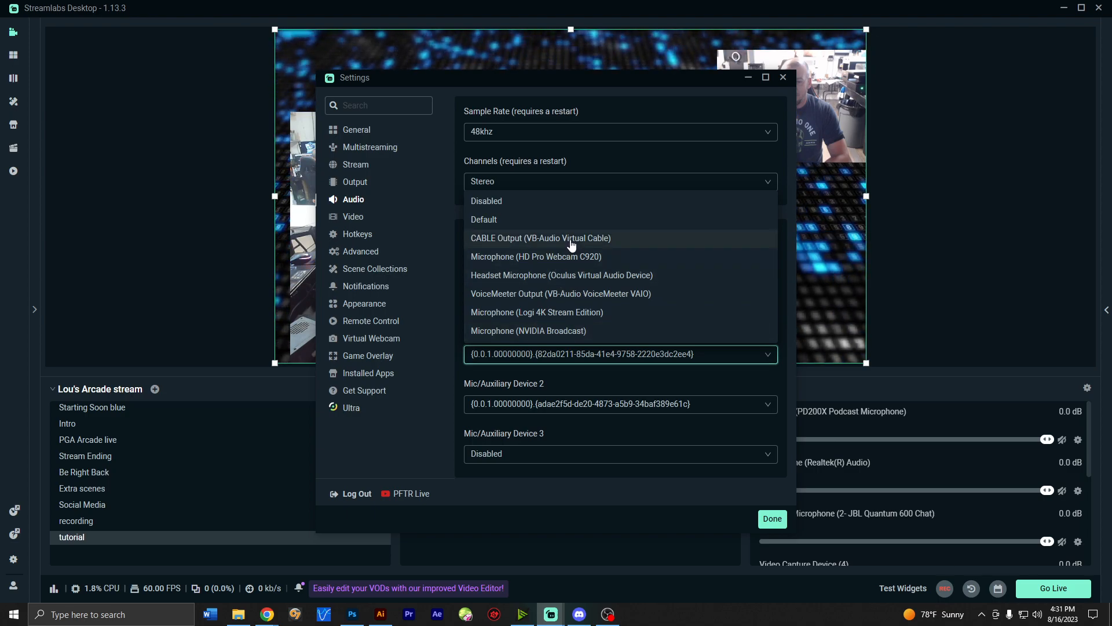
pyautogui.scroll(-2, 608, 249)
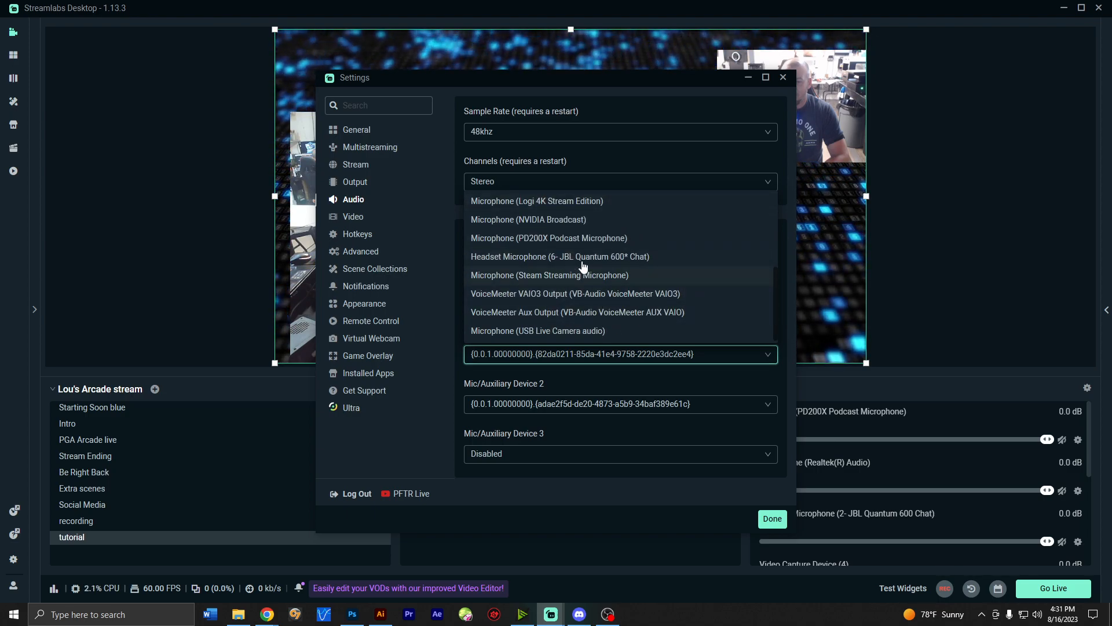
pyautogui.click(590, 238)
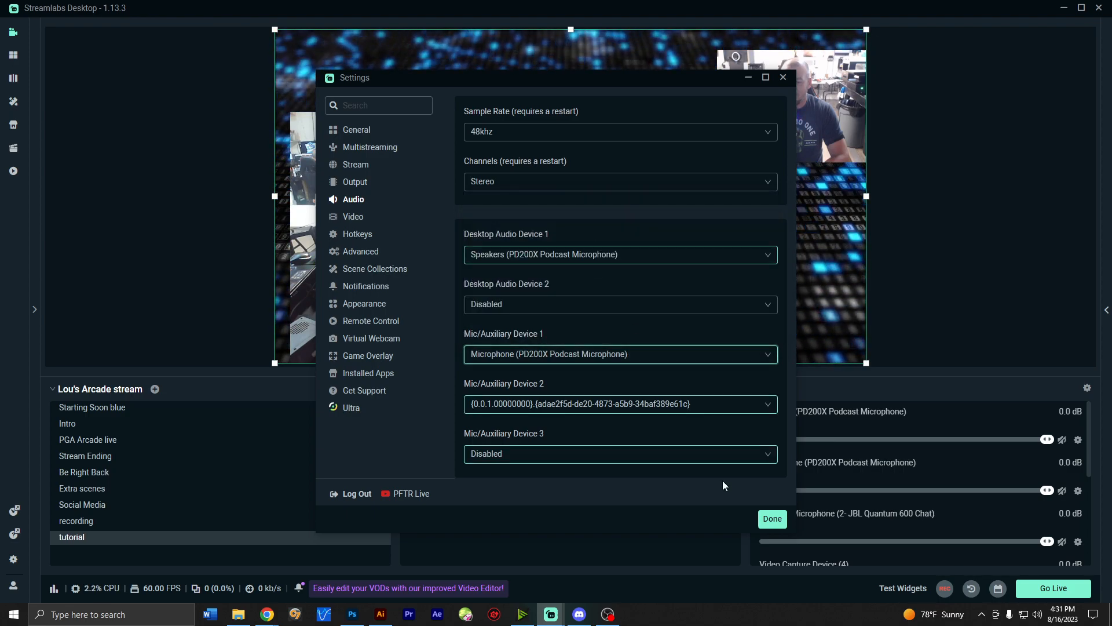
pyautogui.click(771, 518)
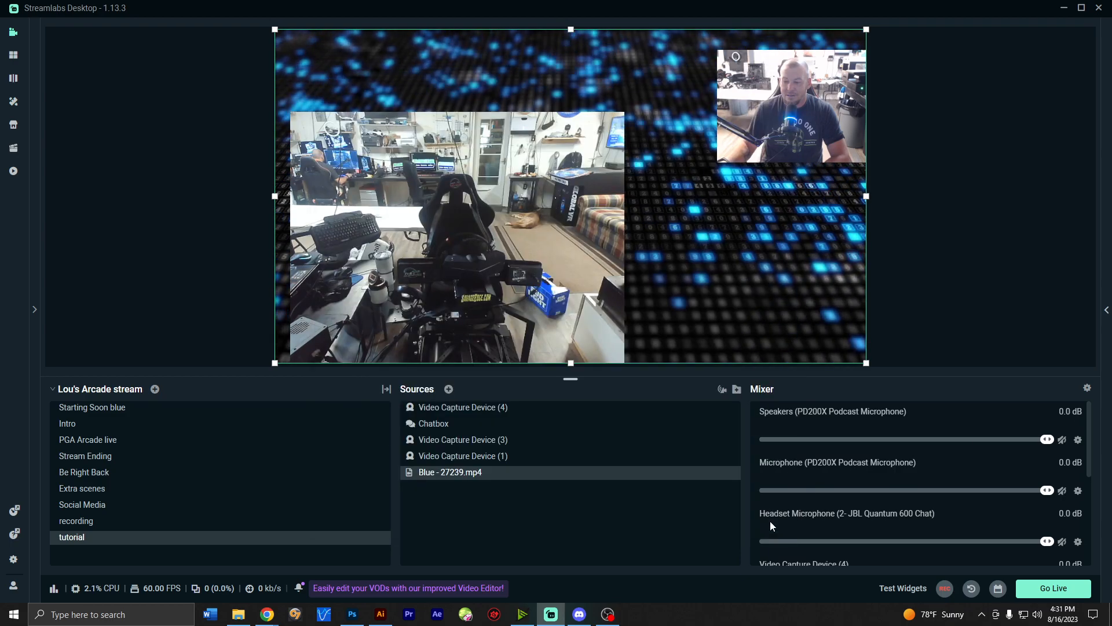
# Step: Unmute the PD200X microphone in the mixer, and briefly unmute and re-mute the PD200X speakers
pyautogui.click(1062, 490)
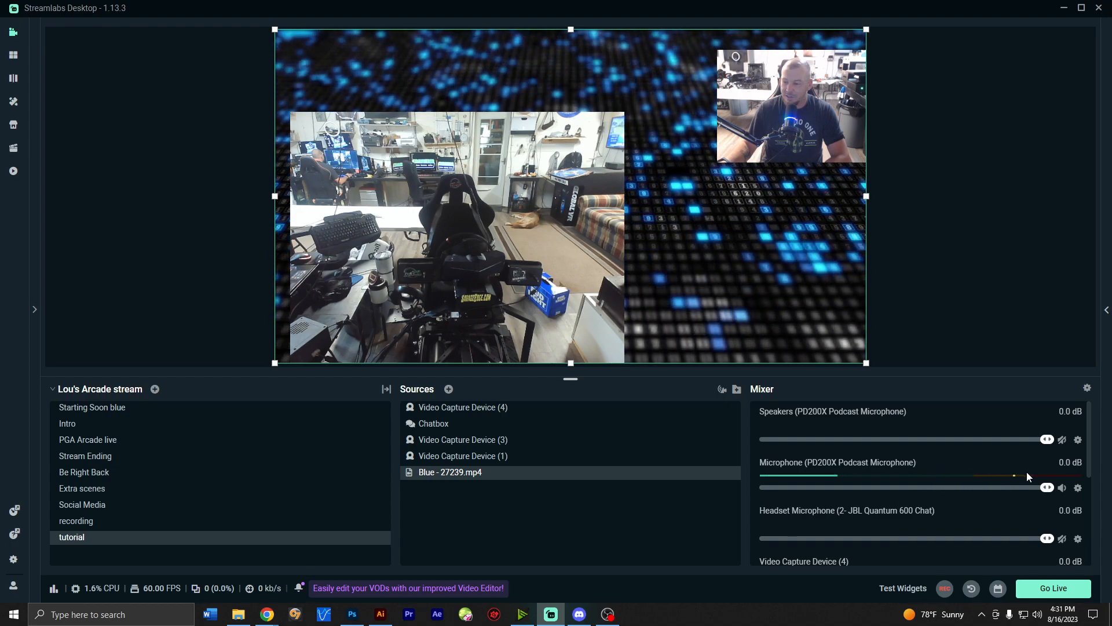
pyautogui.click(1063, 441)
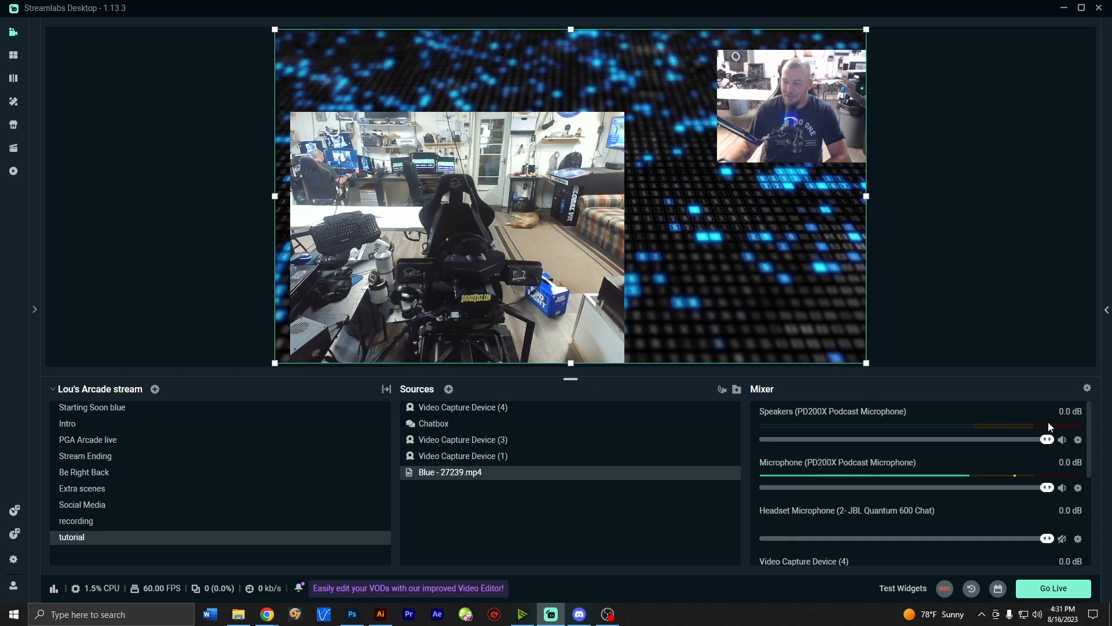
pyautogui.click(1063, 442)
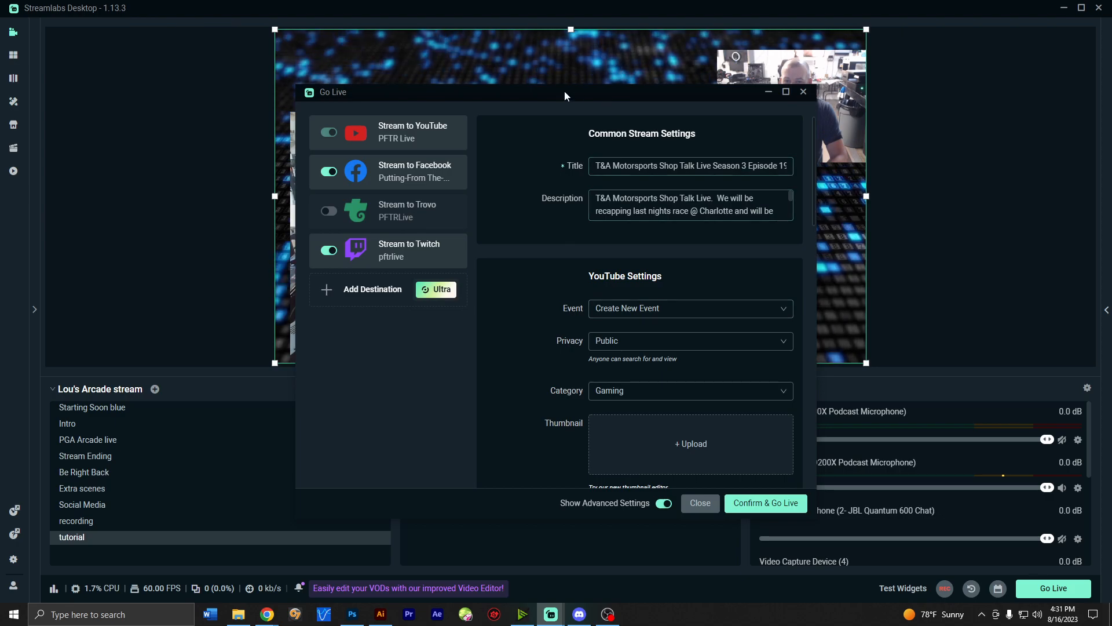
# Step: Review the Go Live setup, including the common title and description and the YouTube event, privacy, latency and additional settings, without starting the stream
pyautogui.moveTo(564, 95); pyautogui.dragTo(536, 102)
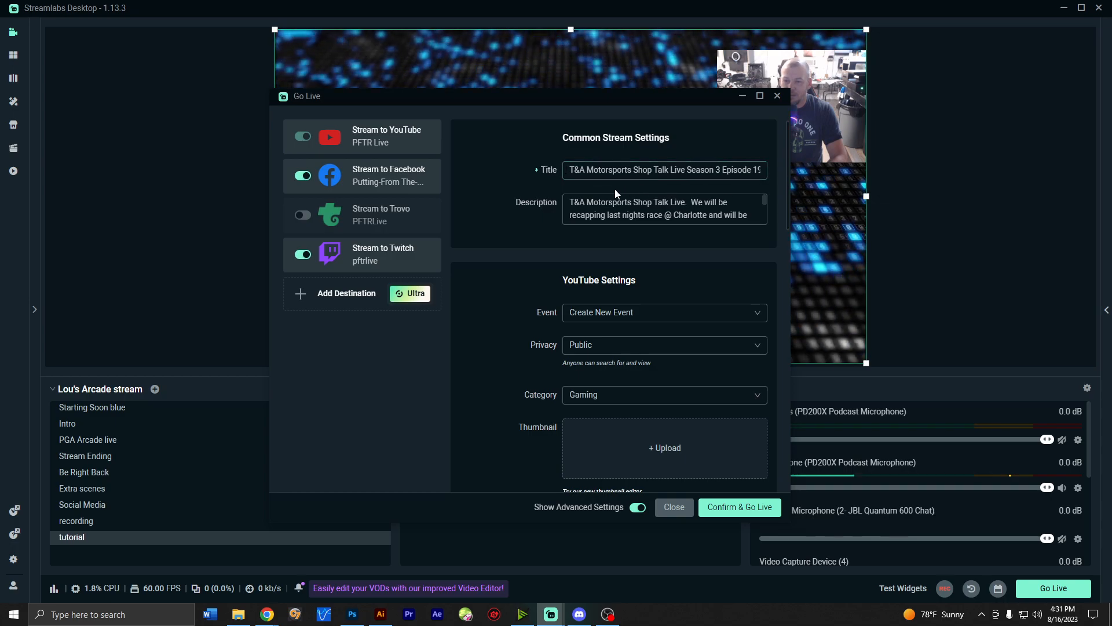
pyautogui.scroll(-3, 664, 210)
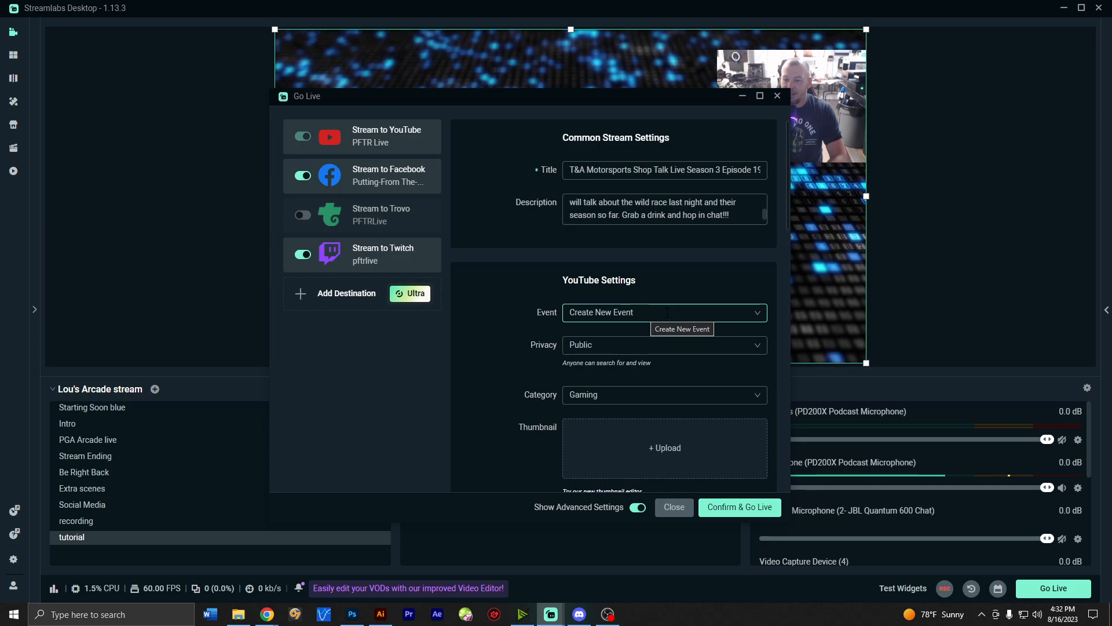
pyautogui.click(716, 313)
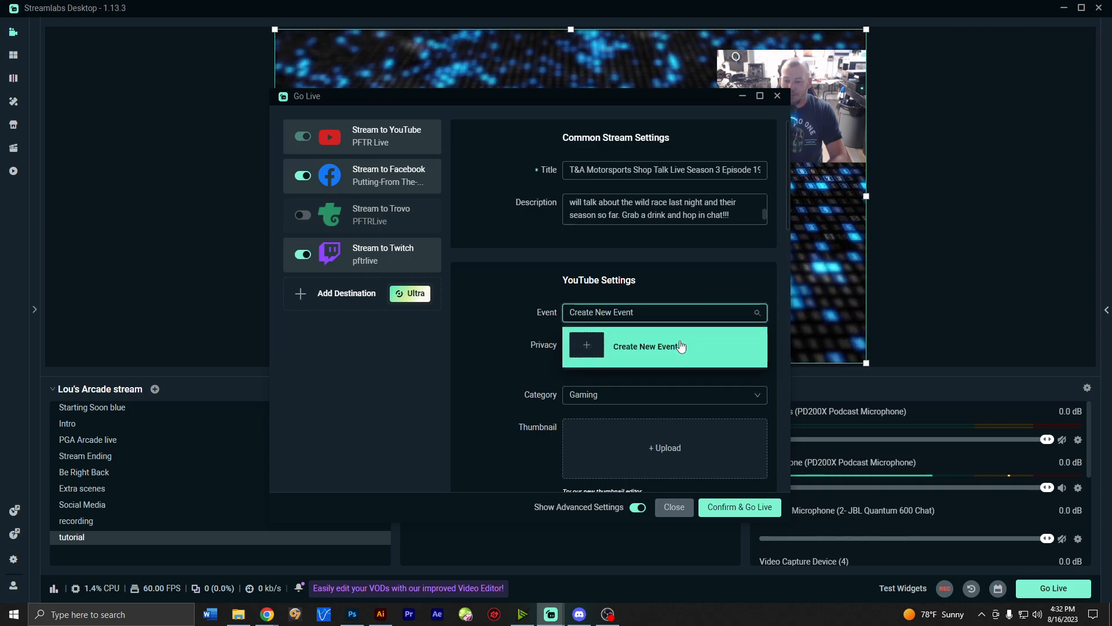
pyautogui.click(683, 276)
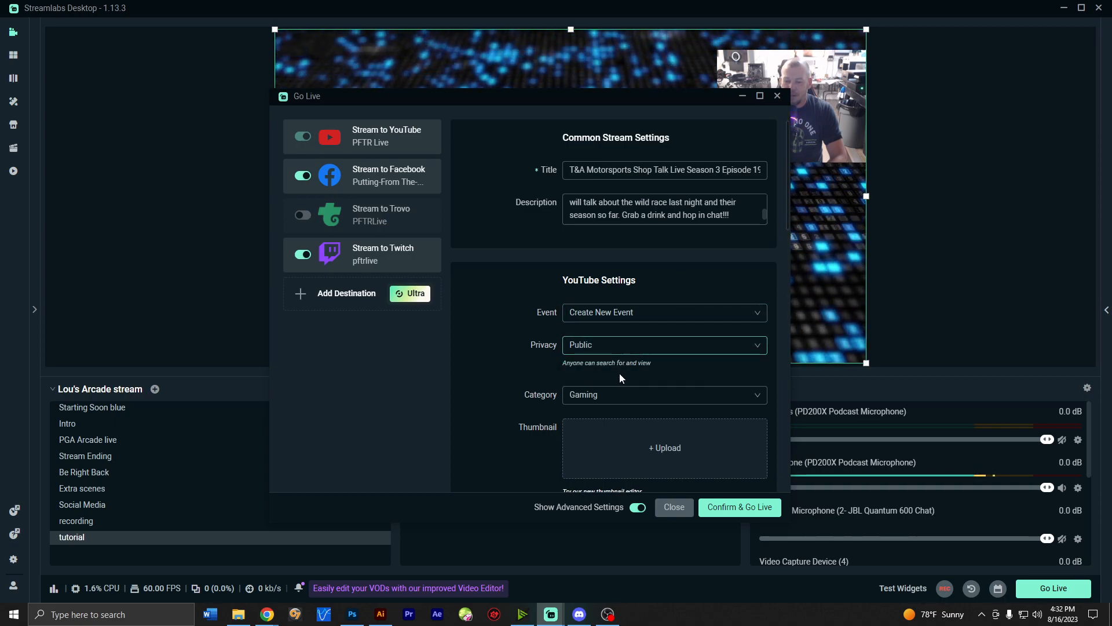
pyautogui.scroll(-5, 620, 370)
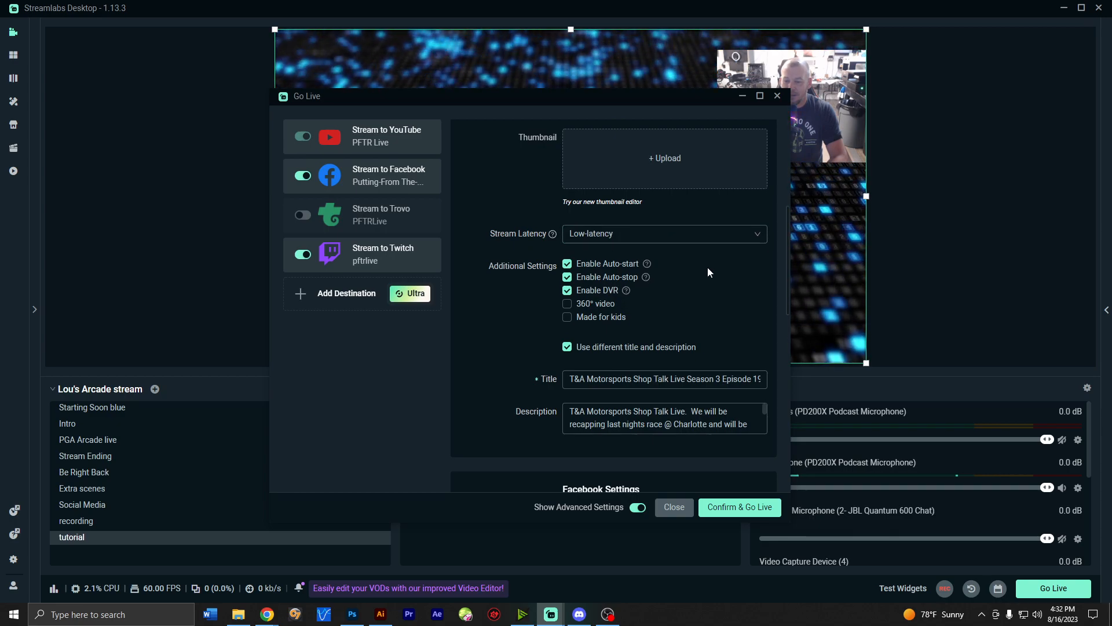
pyautogui.scroll(-5, 707, 267)
pyautogui.scroll(3, 702, 272)
pyautogui.scroll(3, 701, 270)
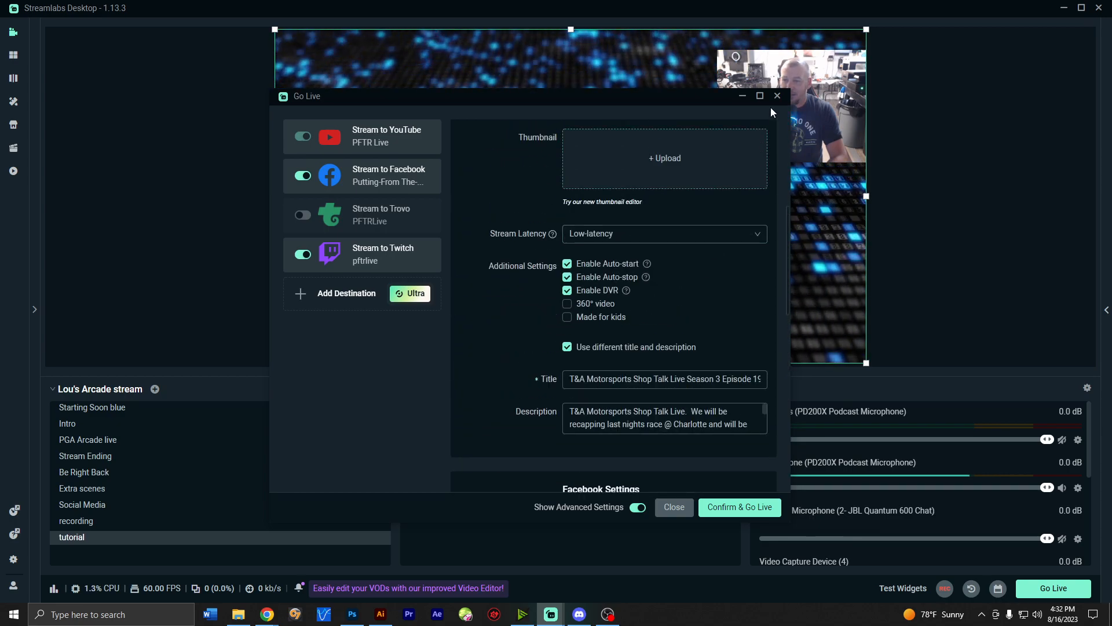
pyautogui.click(777, 95)
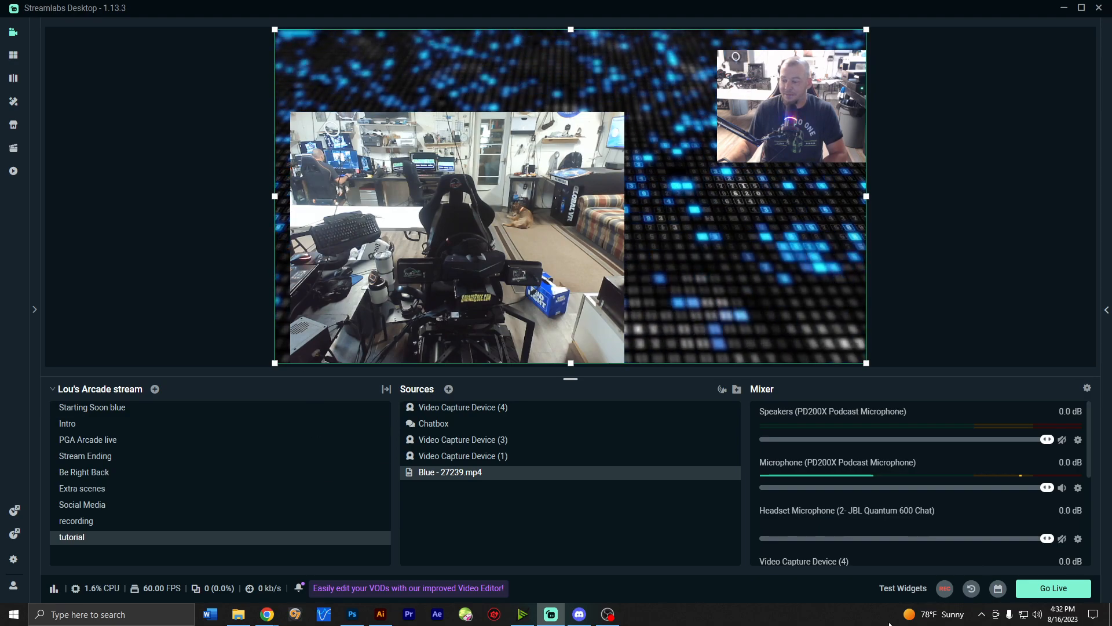
pyautogui.click(1053, 588)
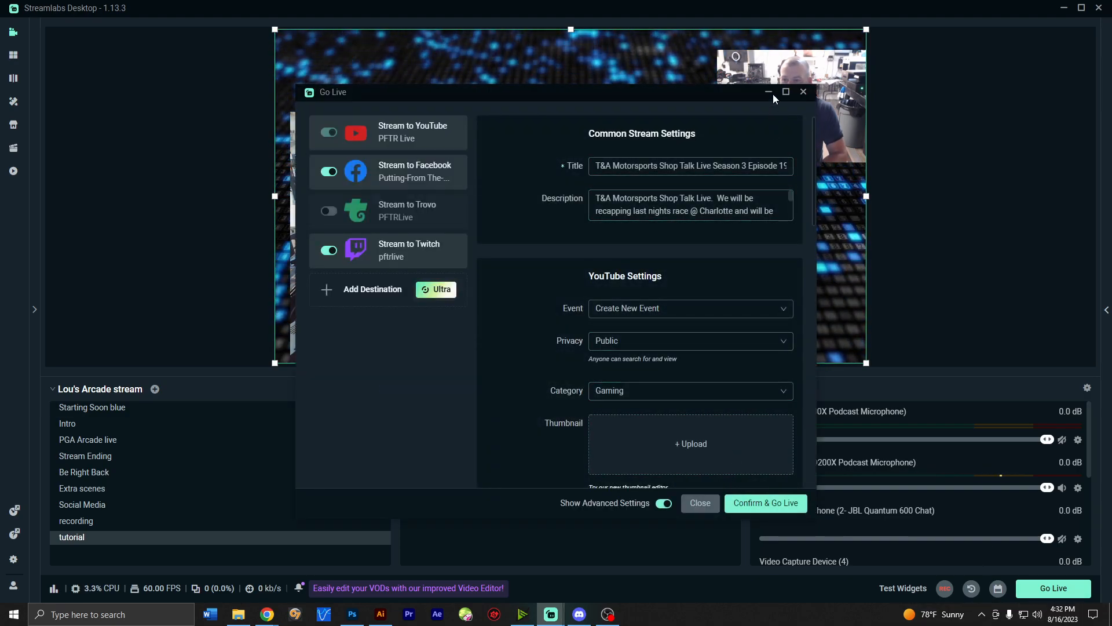
pyautogui.click(803, 92)
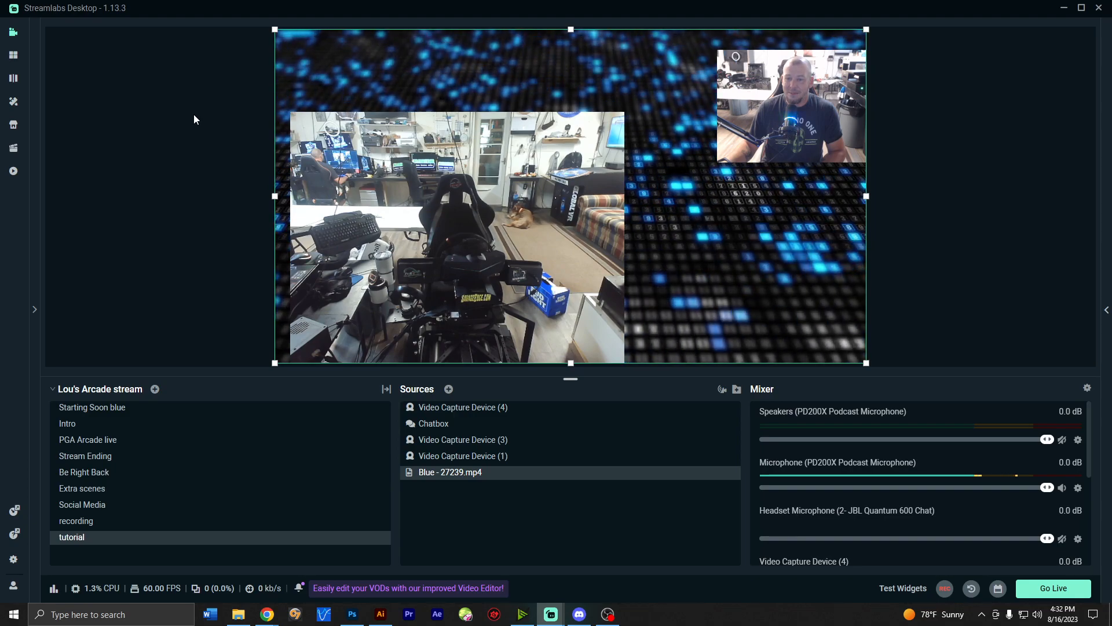
# Step: Browse the essential sources, general sources, widgets and apps that can be added to the scene, and close the list without adding one
pyautogui.click(448, 388)
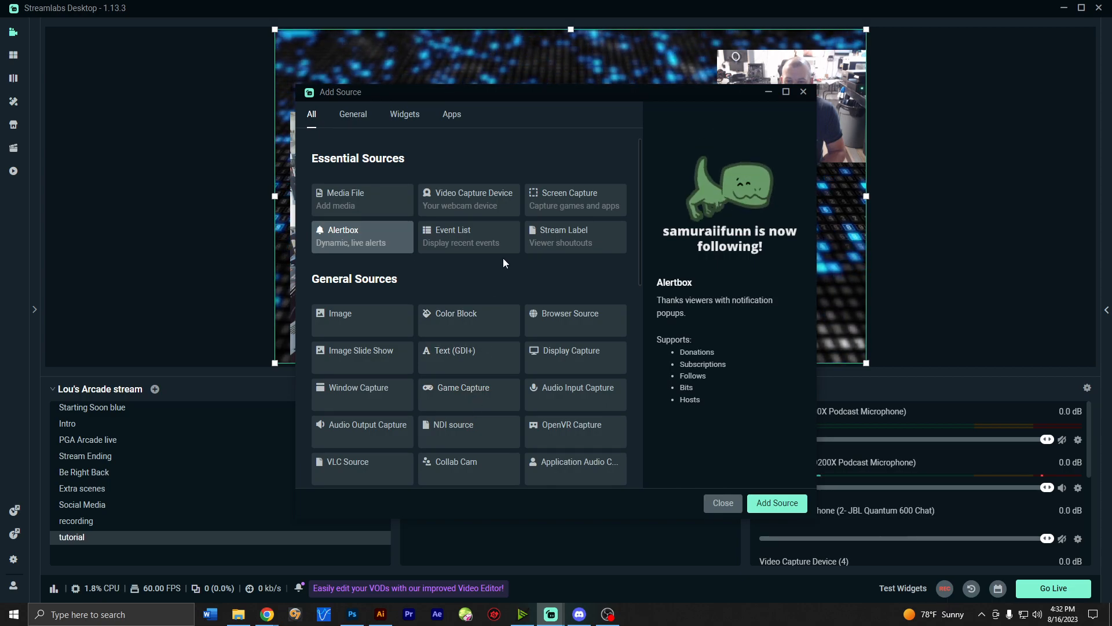
pyautogui.scroll(-4, 473, 269)
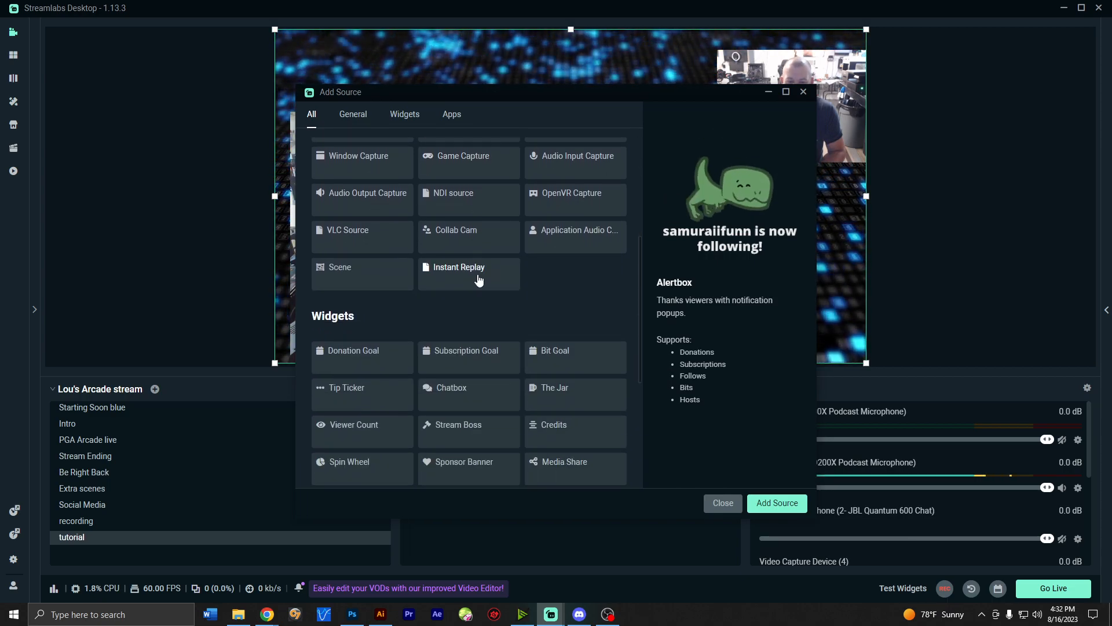
pyautogui.scroll(-4, 478, 279)
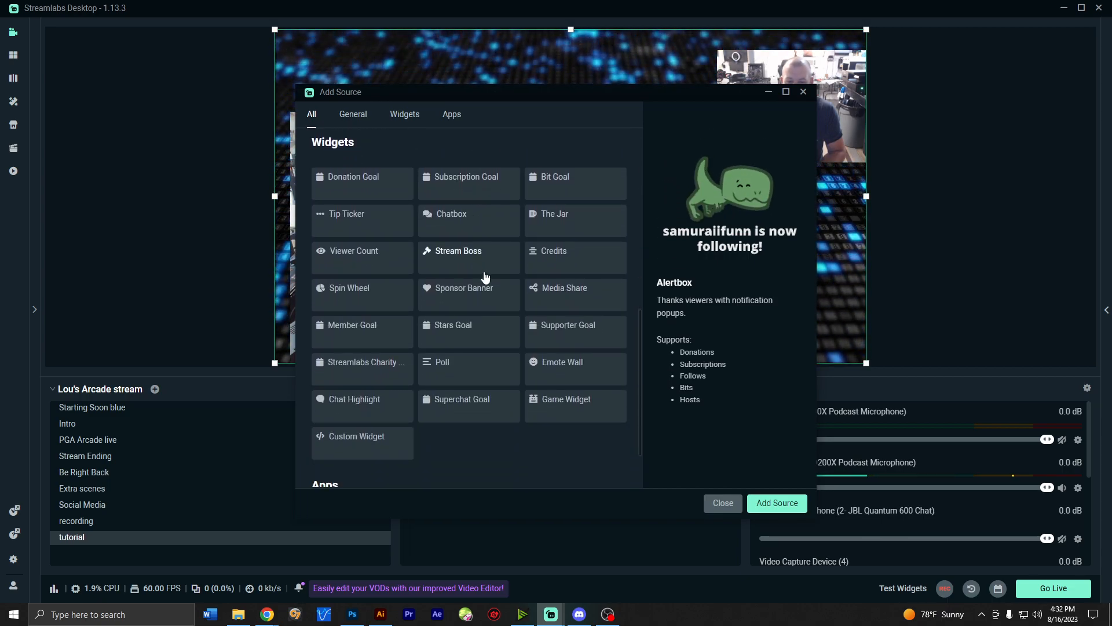
pyautogui.scroll(2, 484, 278)
pyautogui.scroll(-3, 485, 278)
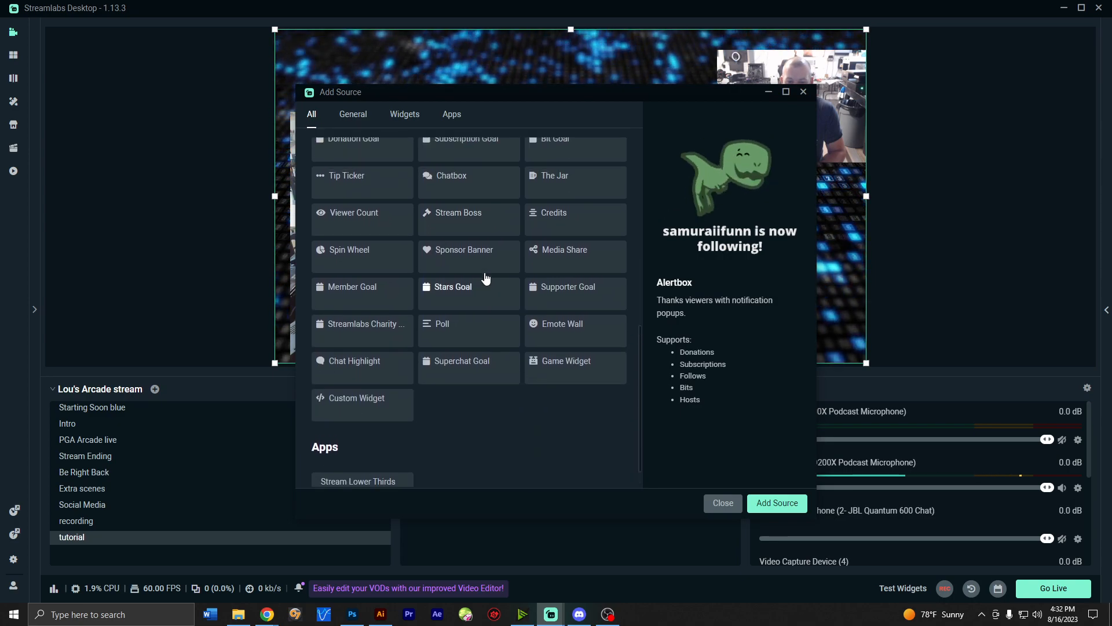
pyautogui.scroll(4, 487, 279)
pyautogui.scroll(5, 486, 279)
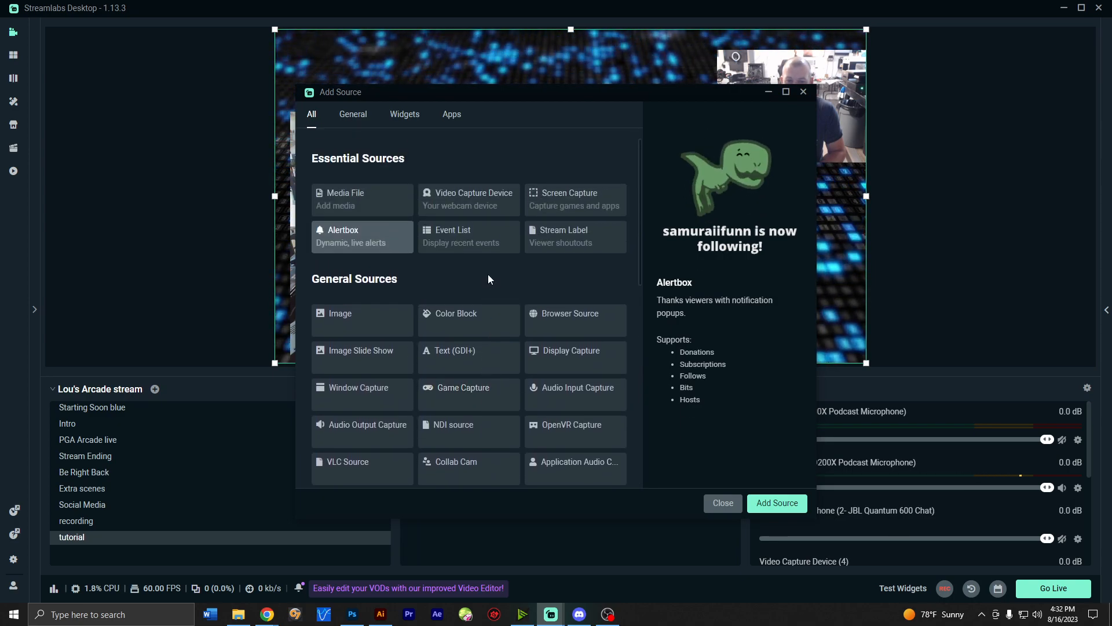
pyautogui.click(724, 503)
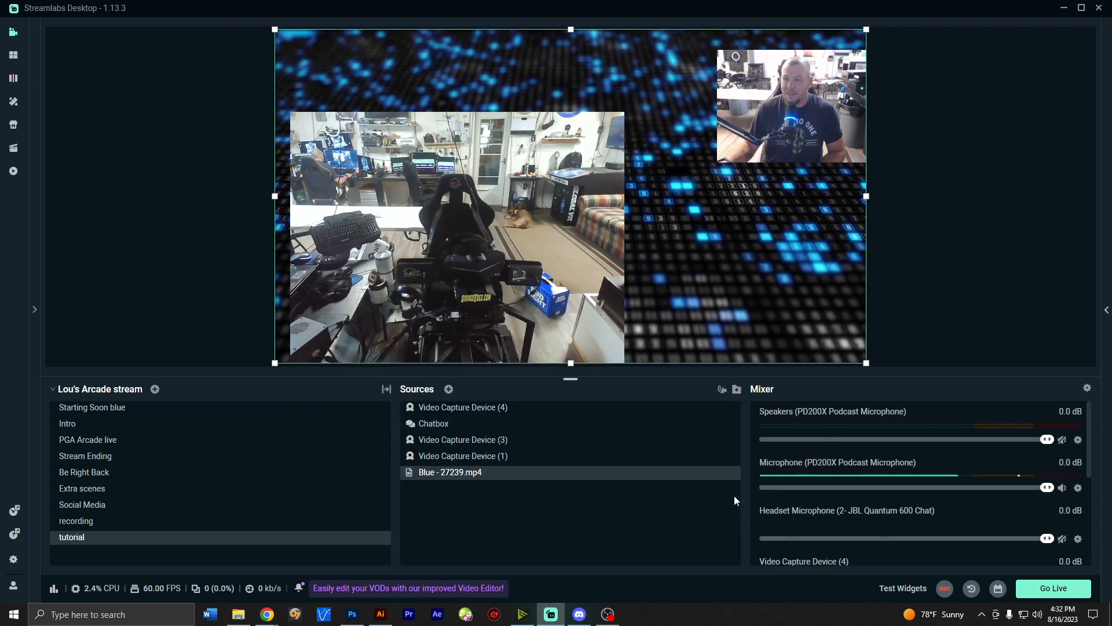